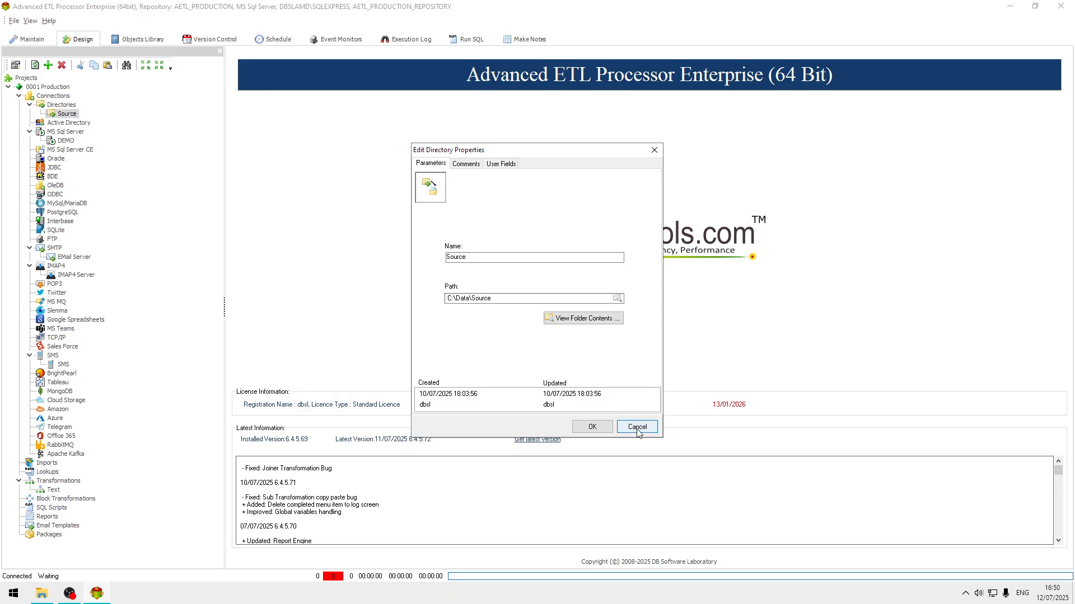
Step: Close the Source directory properties, then review the DEMO SQL Server connection properties without changing them
{"action": "left_click", "coordinate": [638, 428]}
{"action": "double_click", "coordinate": [63, 141]}
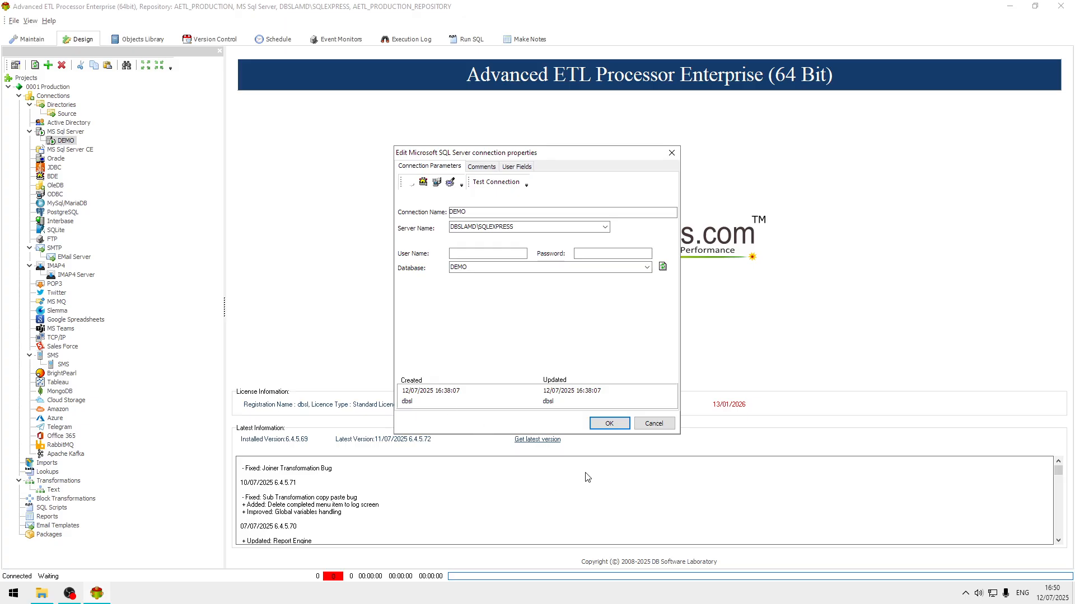
{"action": "left_click", "coordinate": [653, 423]}
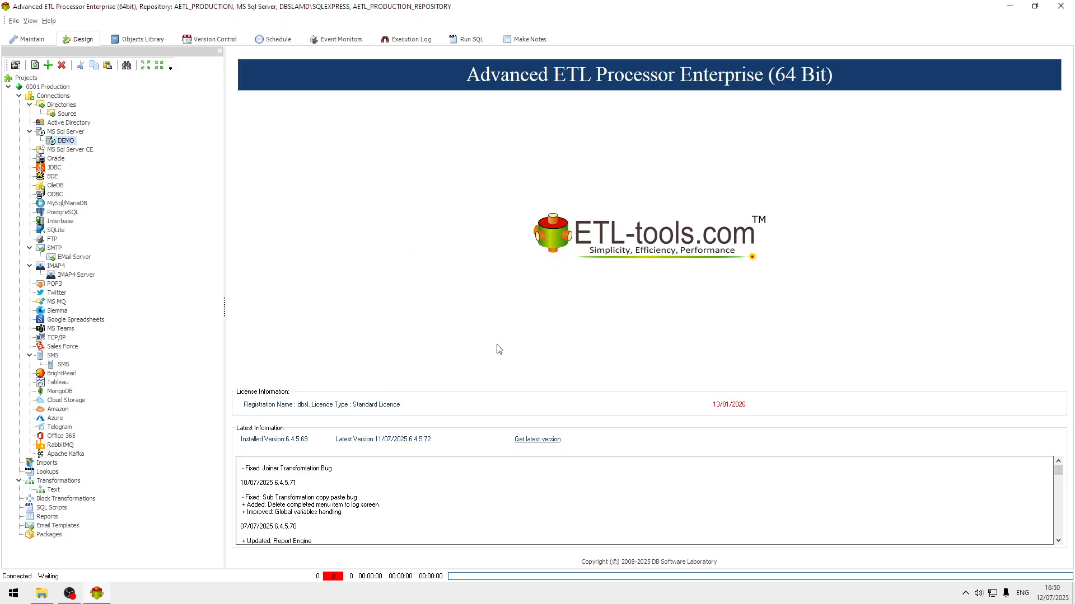
Step: Create a new transformation named "Text To Database" in the Text group under Transformations
{"action": "left_click", "coordinate": [53, 489]}
{"action": "right_click", "coordinate": [52, 488]}
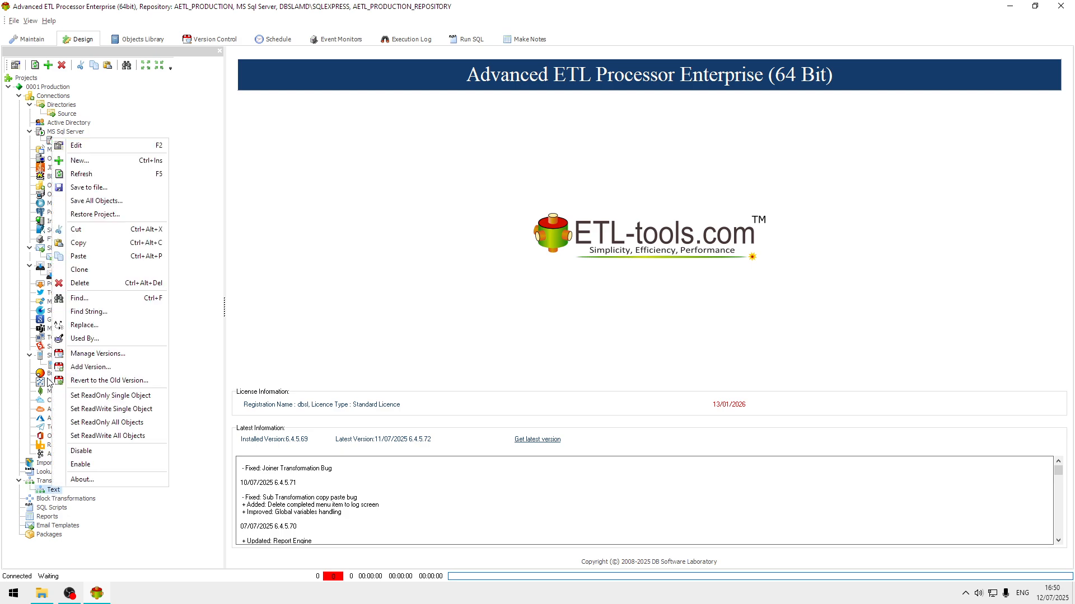
{"action": "left_click", "coordinate": [120, 165]}
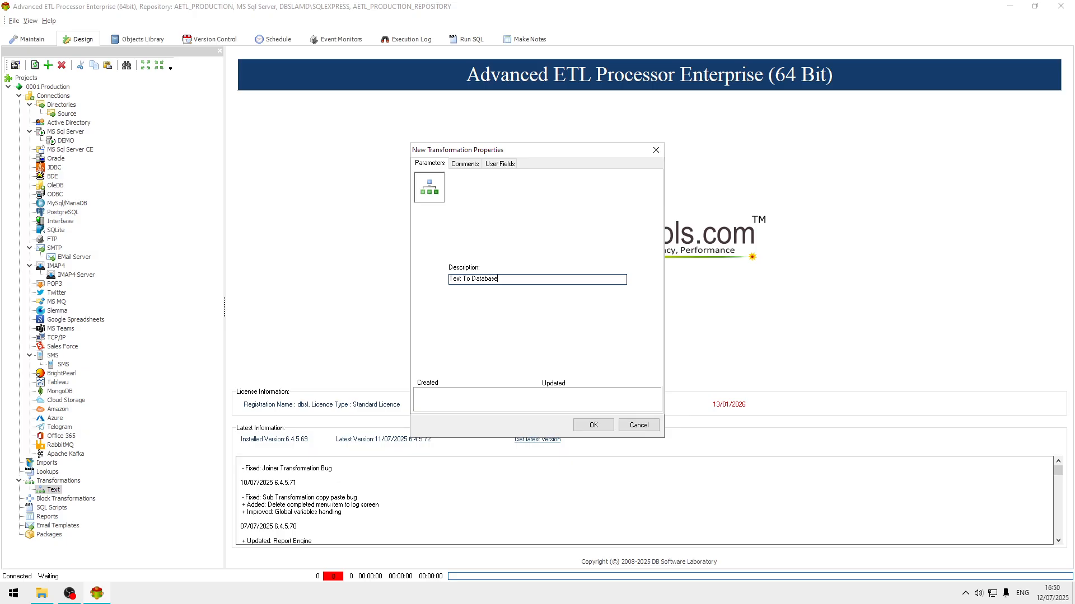
{"action": "left_click", "coordinate": [593, 425]}
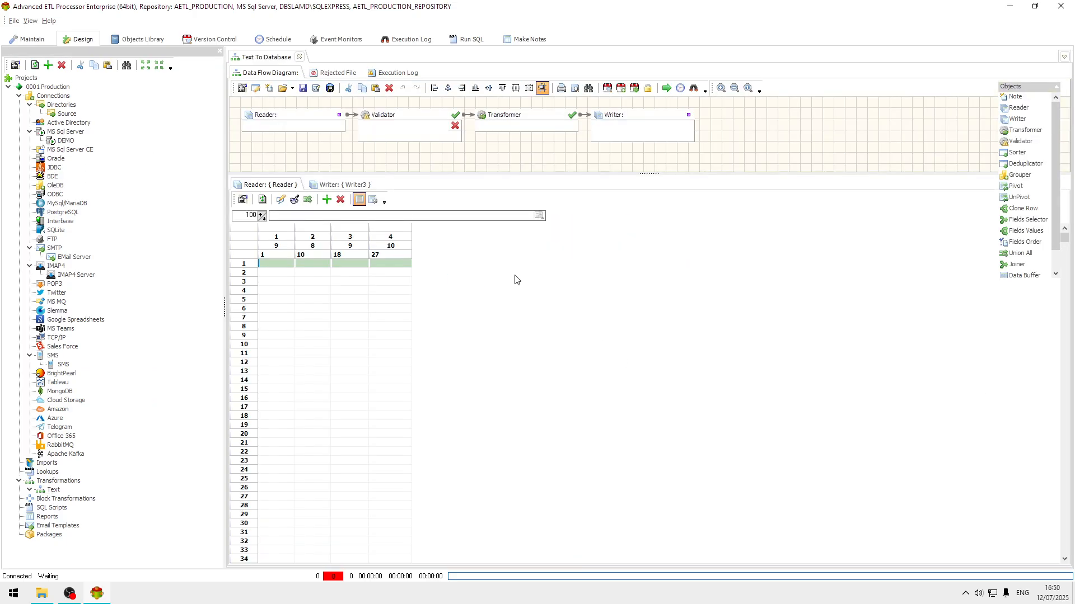
Step: Load leads-100000.csv from C:\Data\Source as the Reader's source file
{"action": "left_click", "coordinate": [540, 219]}
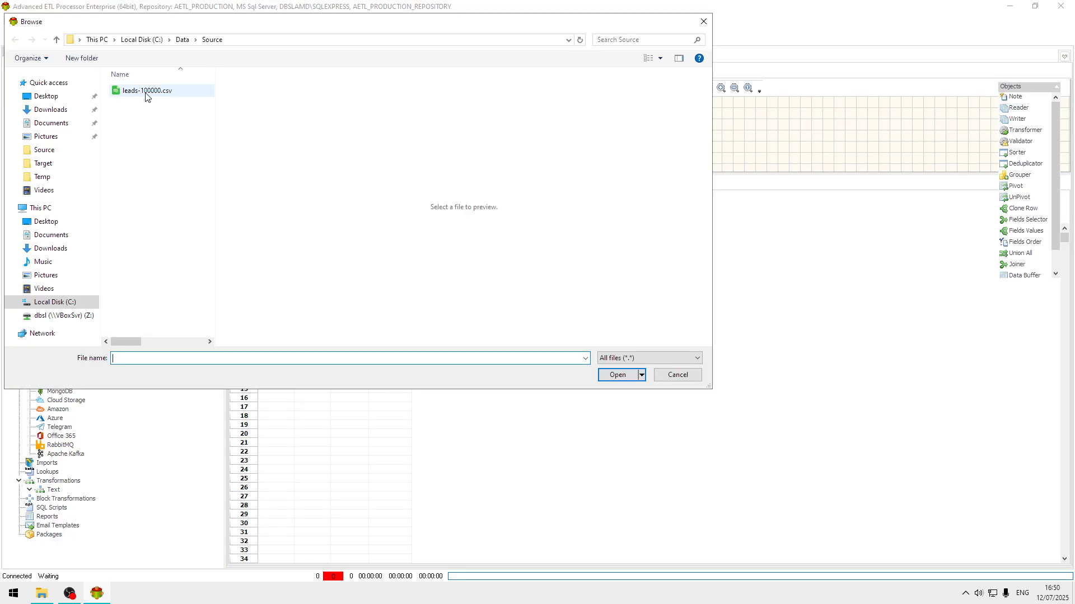
{"action": "left_click", "coordinate": [147, 92]}
{"action": "left_click", "coordinate": [626, 379]}
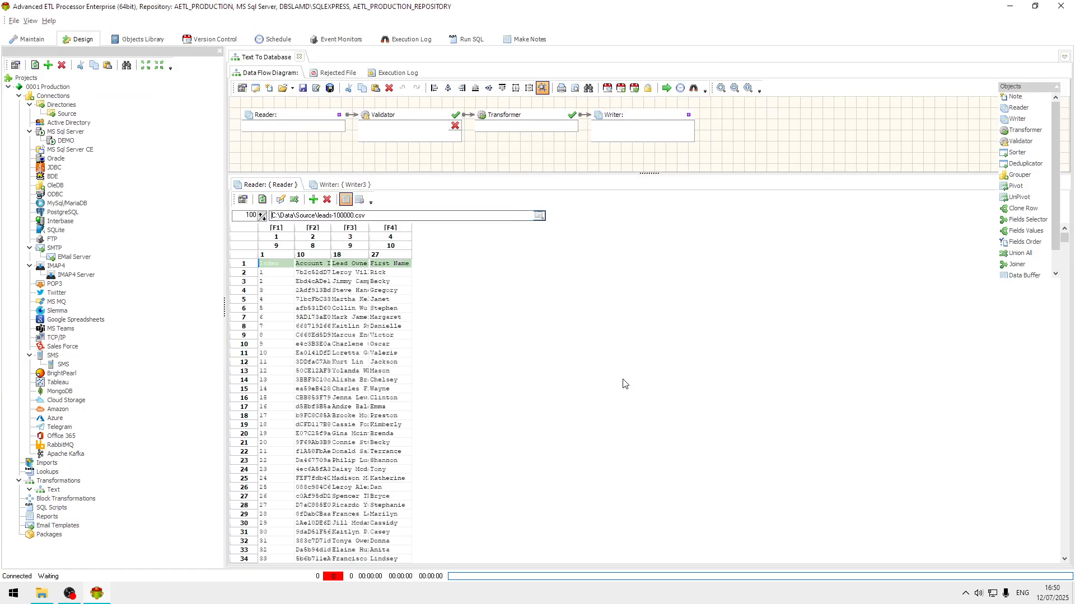
Step: Review the Reader's data source type and text file settings, leaving them unchanged
{"action": "left_click", "coordinate": [272, 216]}
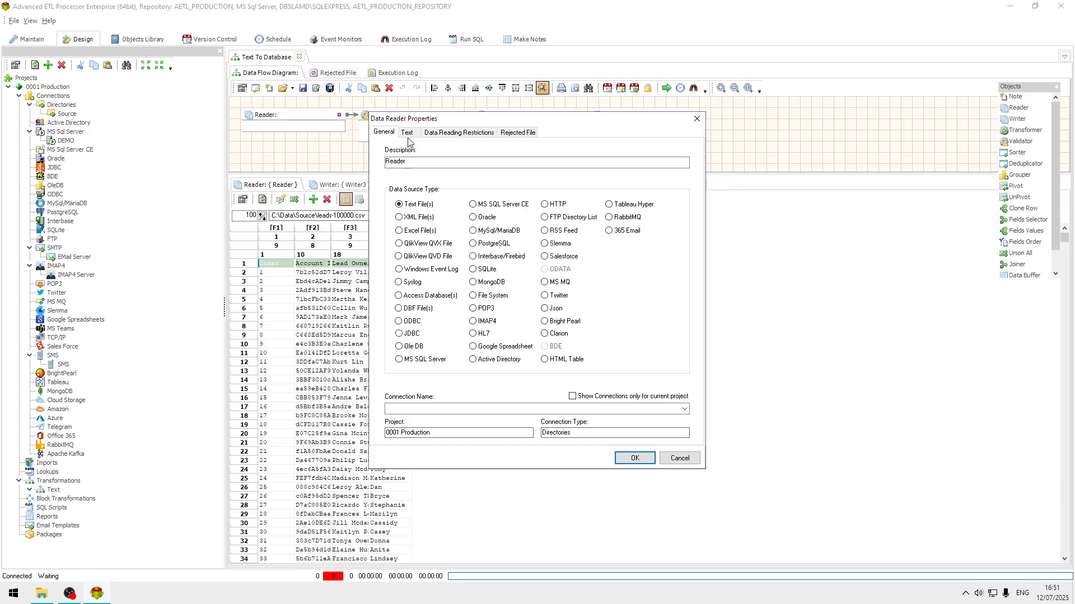
{"action": "left_click", "coordinate": [408, 133]}
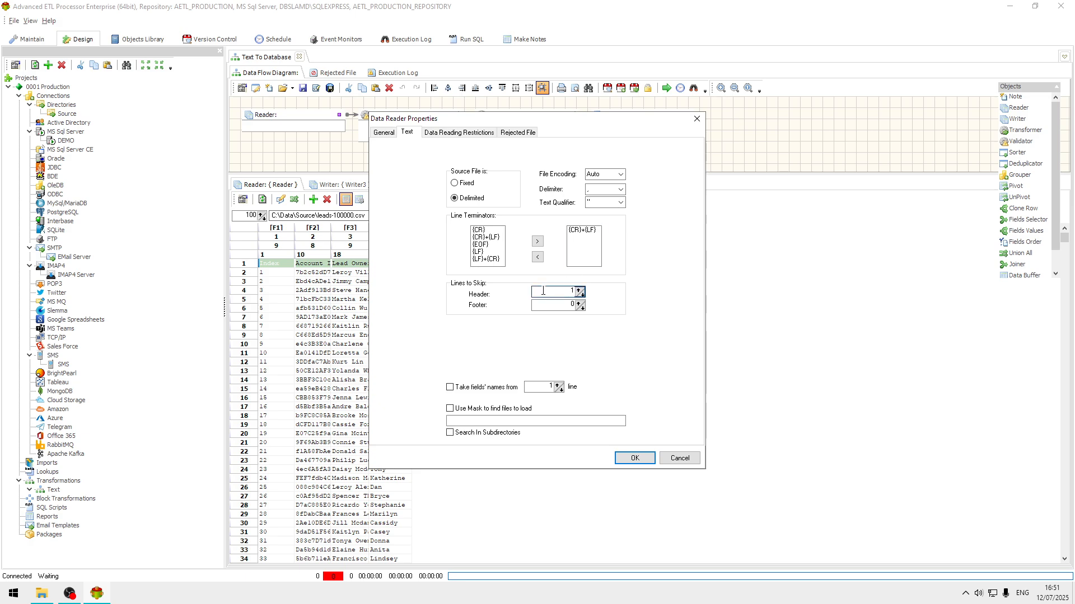
{"action": "left_click", "coordinate": [679, 458]}
Step: Auto-format the Reader's preview grid to fit all fields of the CSV and look through its columns up to Notes
{"action": "right_click", "coordinate": [366, 291]}
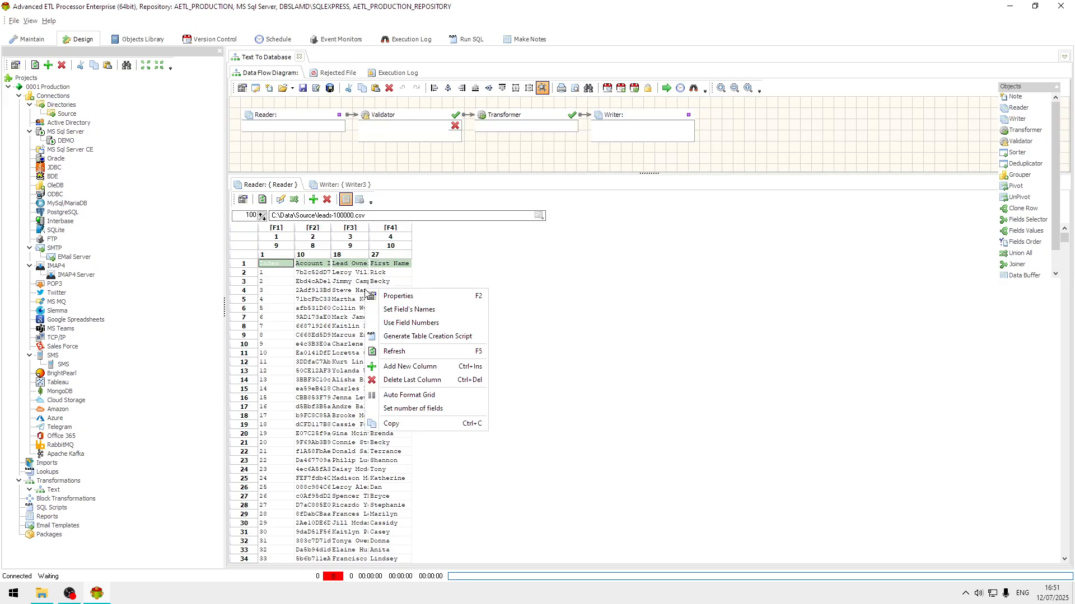
{"action": "left_click", "coordinate": [436, 395]}
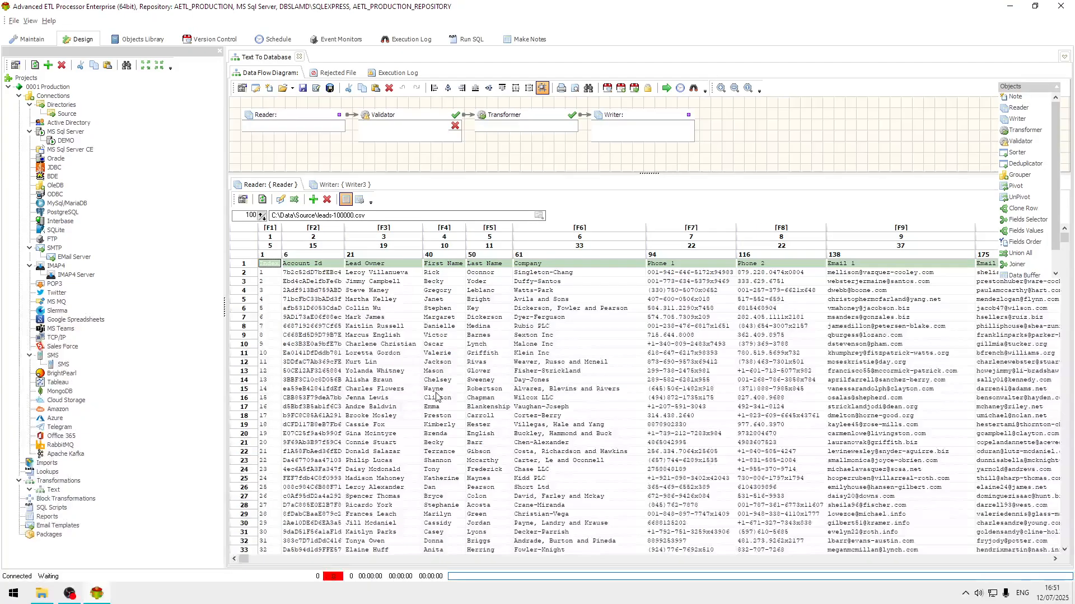
{"action": "left_click", "coordinate": [1036, 560]}
{"action": "left_click", "coordinate": [1036, 559]}
{"action": "left_click", "coordinate": [1036, 559]}
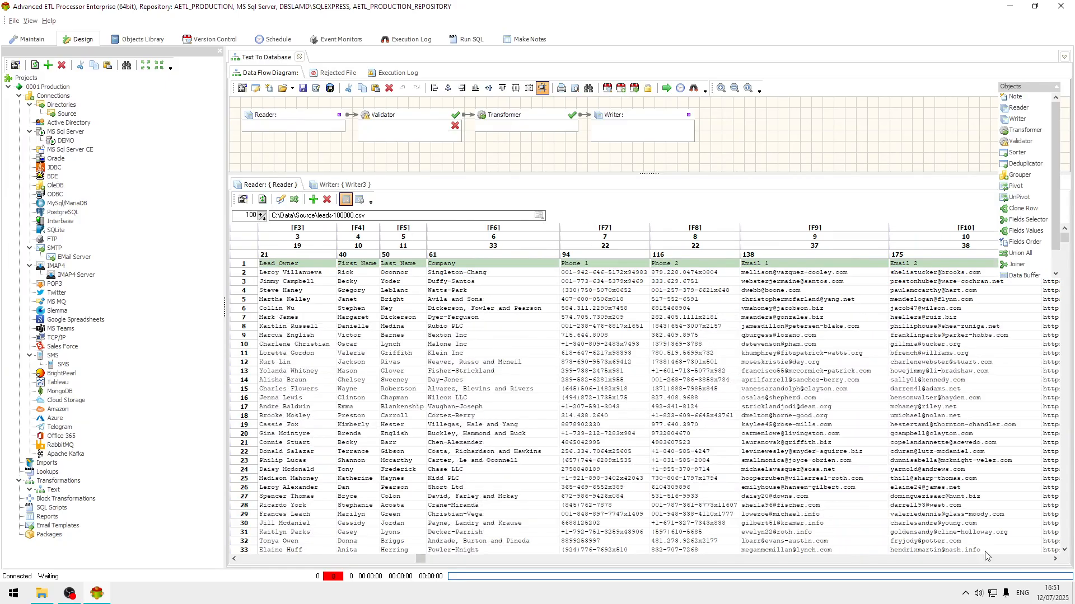
{"action": "left_click", "coordinate": [1030, 559]}
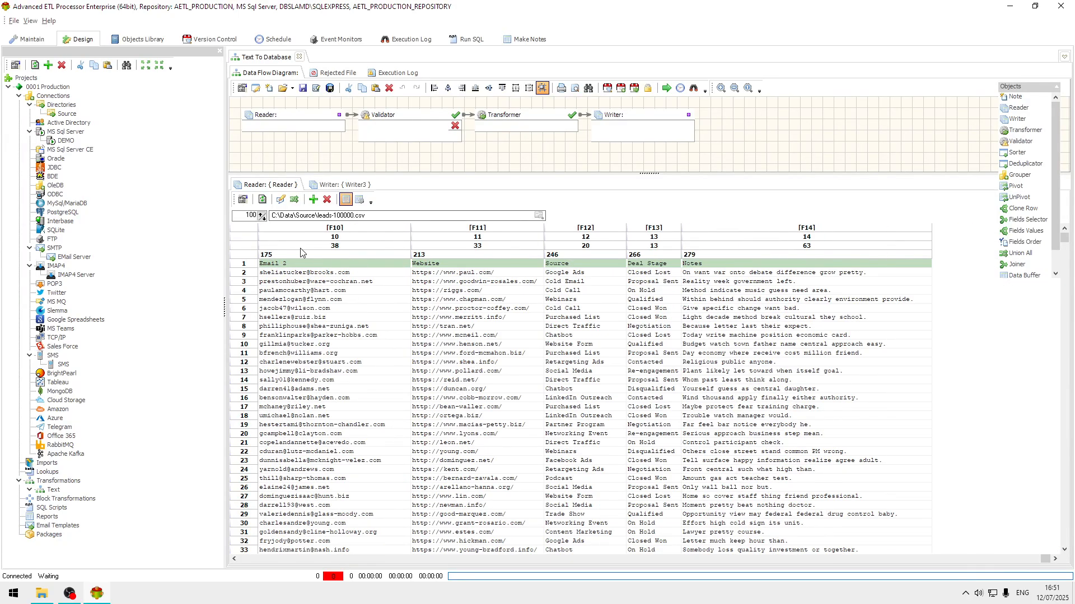
Step: Add an extra column at the end of the Reader's grid and delete it again
{"action": "left_click", "coordinate": [314, 200]}
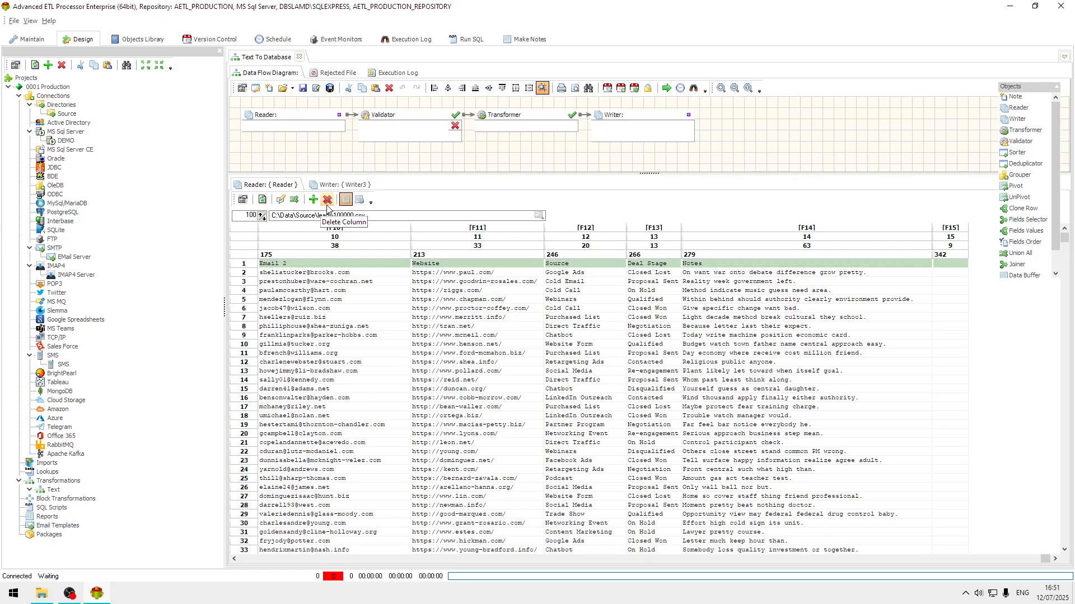
{"action": "left_click", "coordinate": [328, 202]}
Step: Set the Reader's field names from row 1 of the file
{"action": "left_click", "coordinate": [455, 335]}
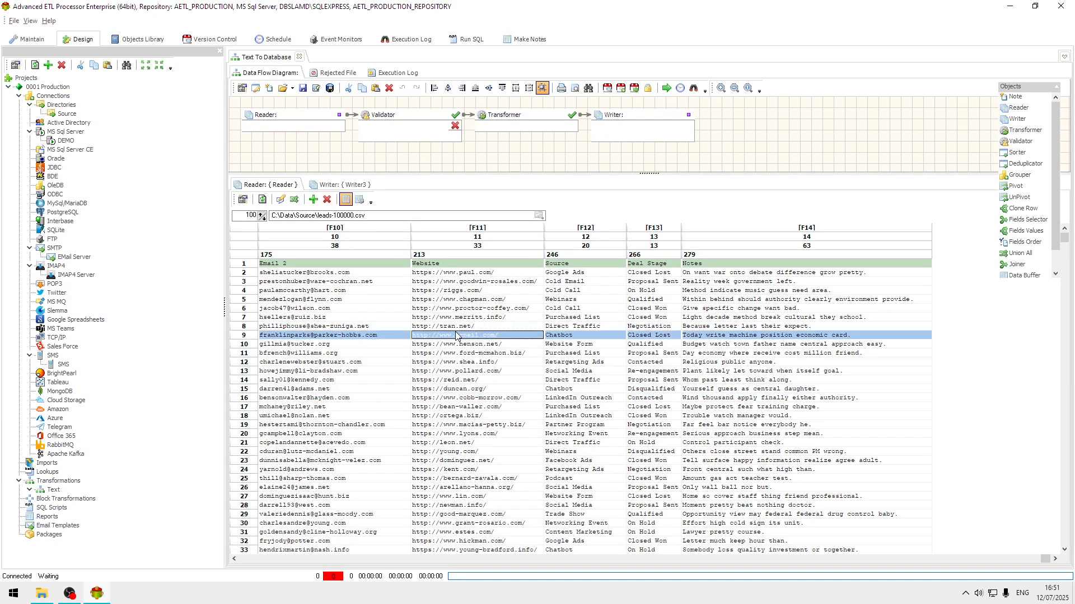
{"action": "scroll", "coordinate": [455, 332], "scroll_direction": "up", "scroll_amount": 8}
{"action": "right_click", "coordinate": [480, 325]}
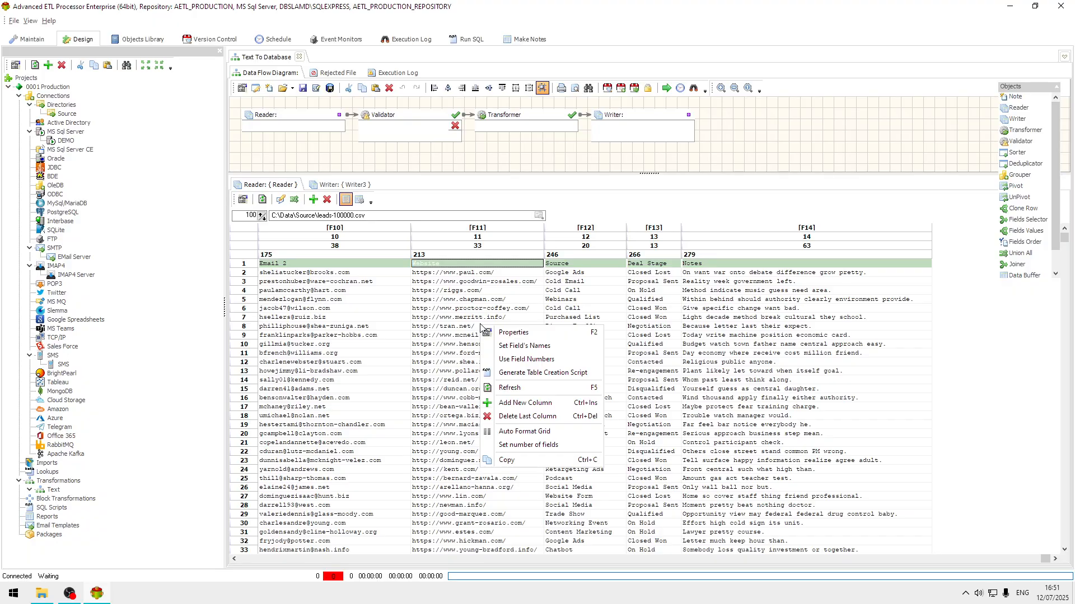
{"action": "left_click", "coordinate": [563, 347]}
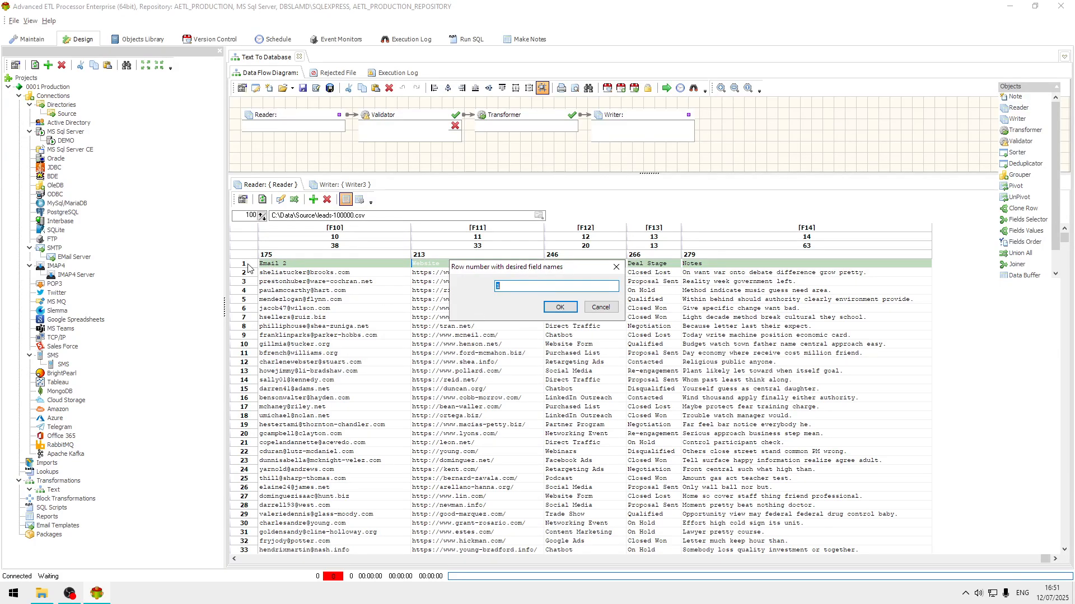
{"action": "left_click", "coordinate": [560, 307]}
{"action": "left_click", "coordinate": [561, 336]}
{"action": "left_click", "coordinate": [479, 263]}
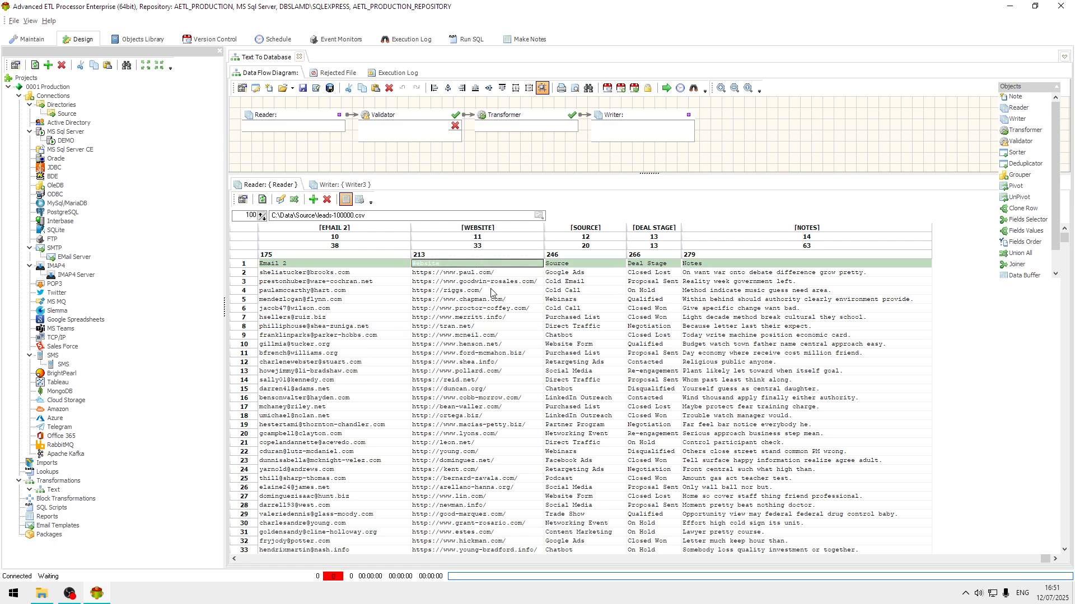
{"action": "left_click", "coordinate": [487, 320]}
{"action": "left_click", "coordinate": [498, 263]}
Step: Show the Reader's fields as a list and examine their names, data types and lengths
{"action": "left_click", "coordinate": [359, 199]}
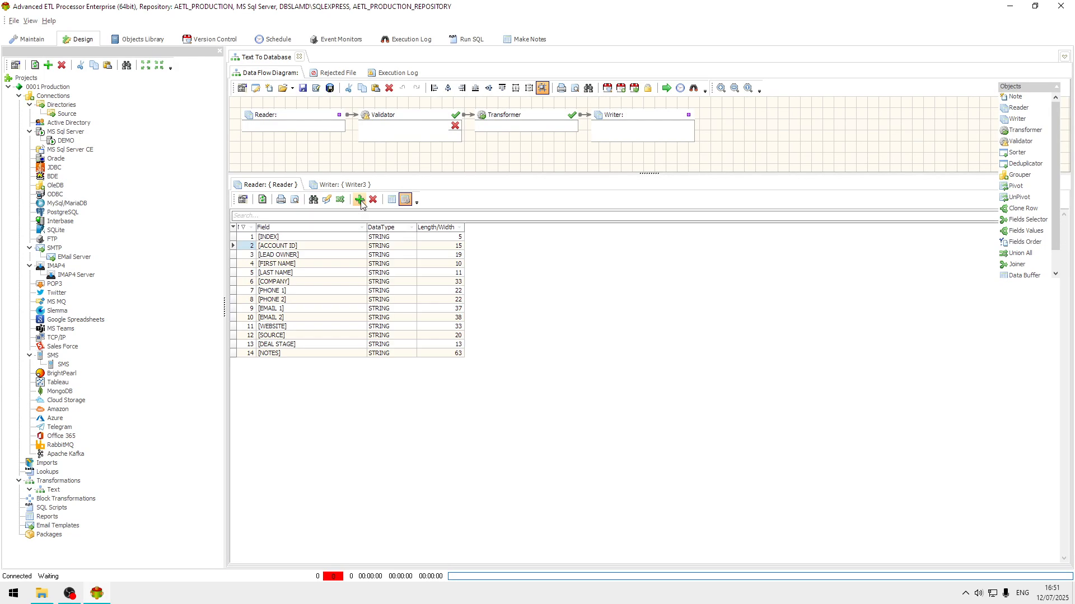
{"action": "left_click", "coordinate": [326, 246]}
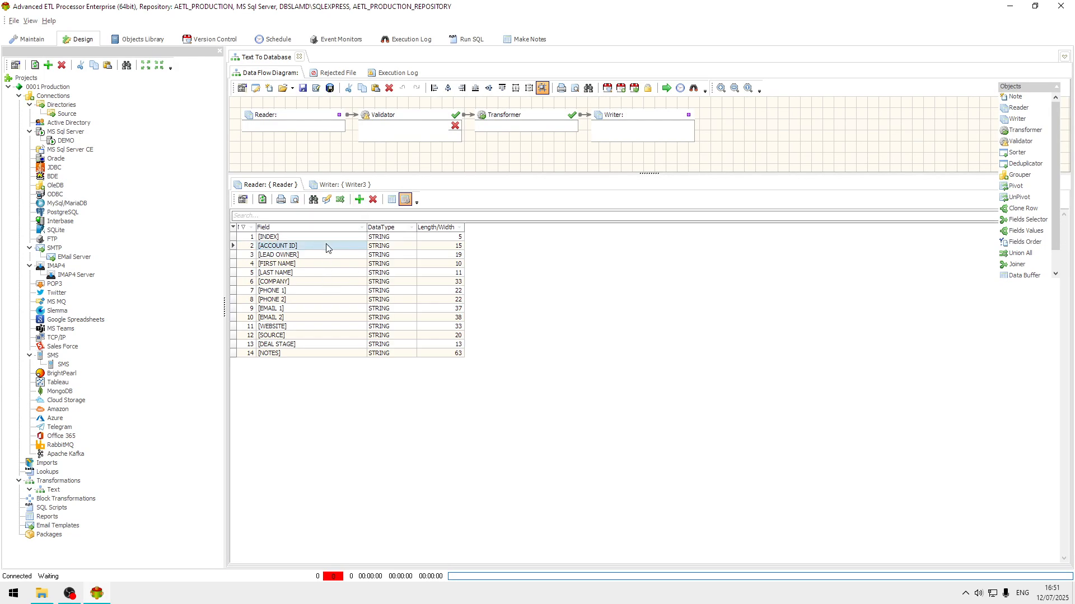
{"action": "left_click", "coordinate": [323, 309]}
{"action": "left_click", "coordinate": [322, 353]}
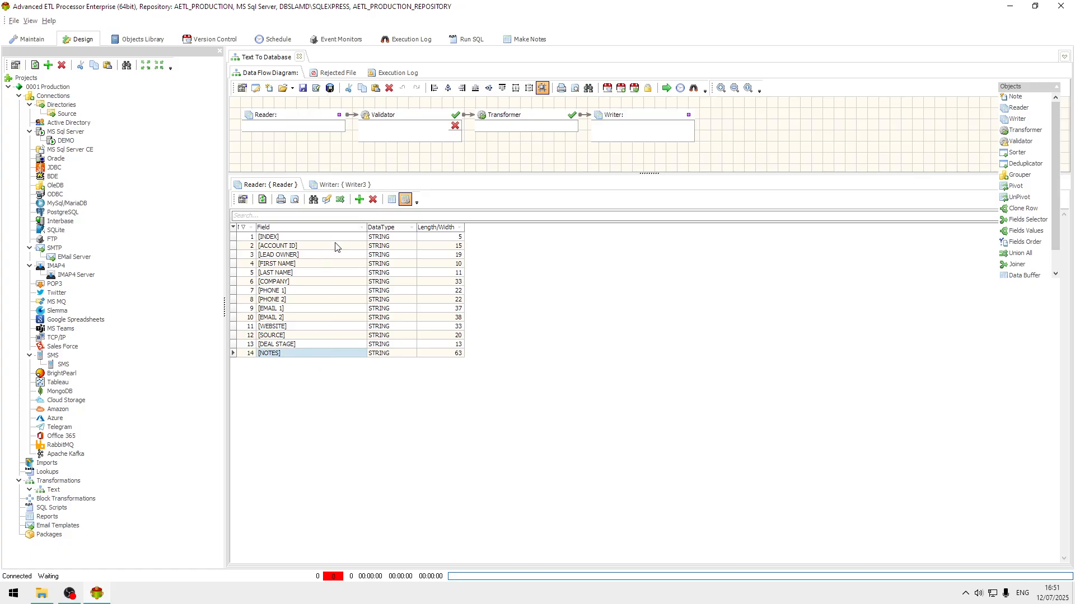
{"action": "left_click", "coordinate": [351, 239]}
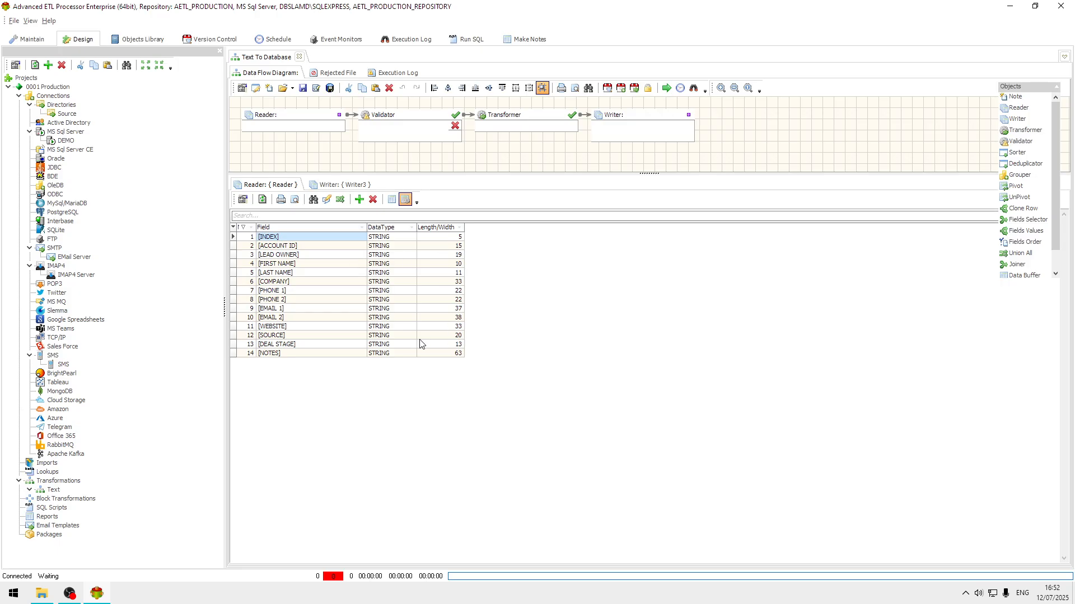
Step: Copy the selected INDEX entry from the Reader's field list and return to the data preview grid
{"action": "right_click", "coordinate": [234, 233]}
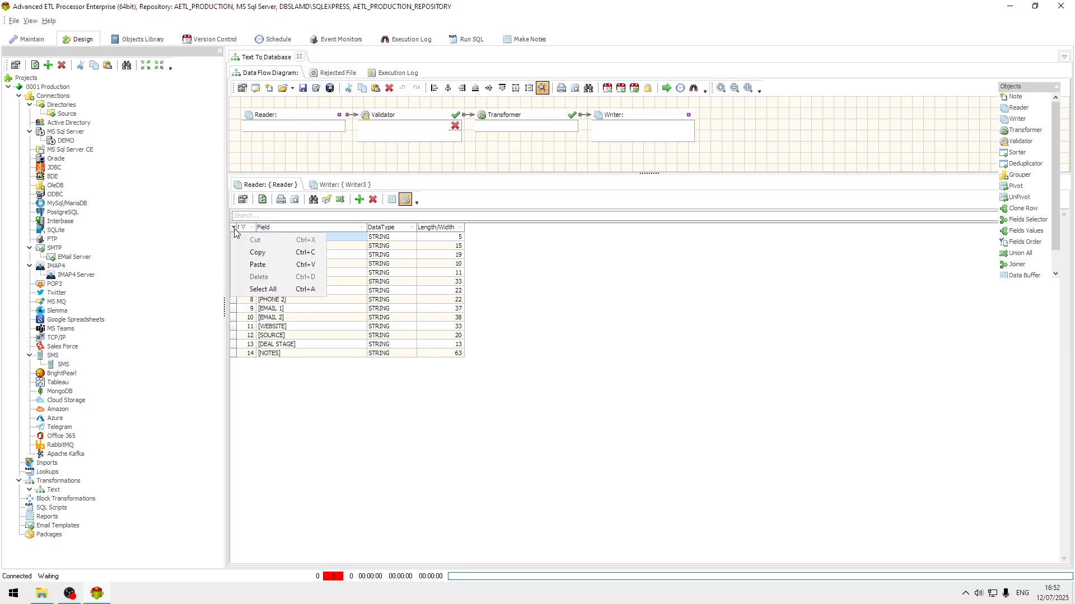
{"action": "left_click", "coordinate": [288, 253]}
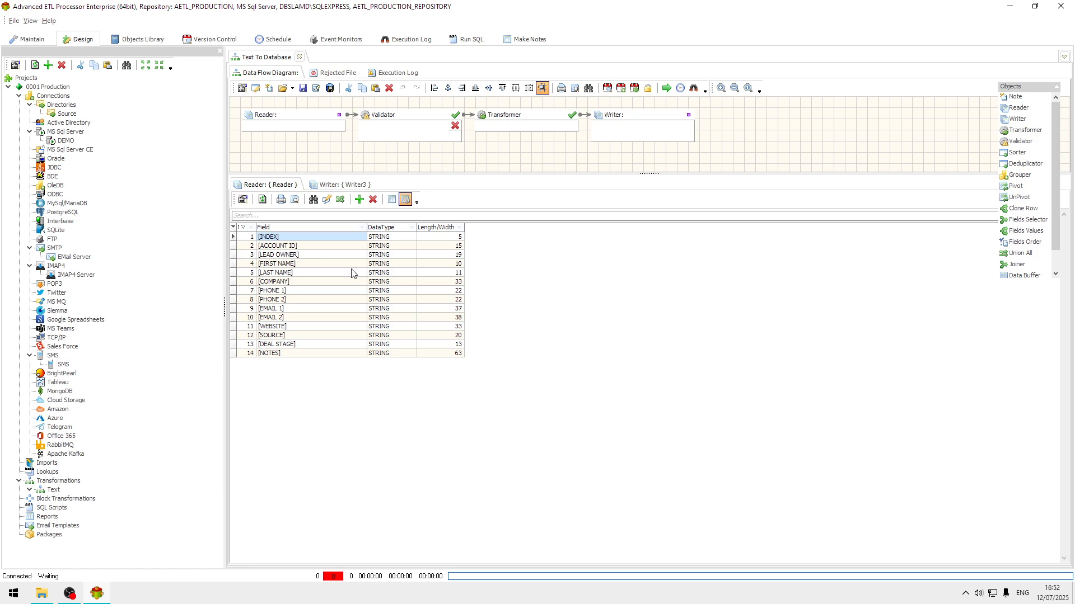
{"action": "right_click", "coordinate": [236, 232]}
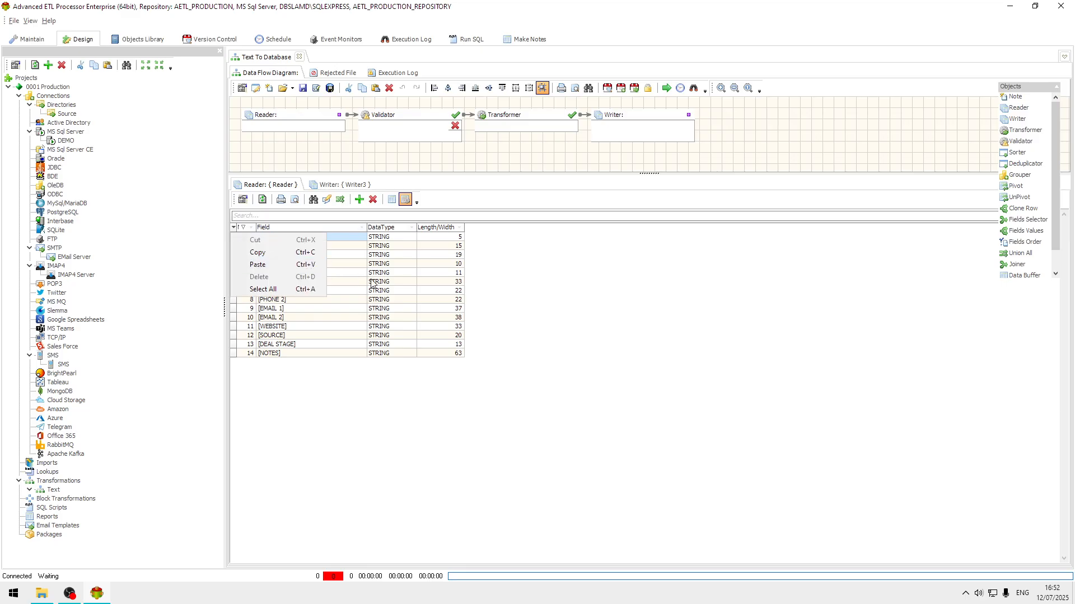
{"action": "left_click", "coordinate": [347, 265]}
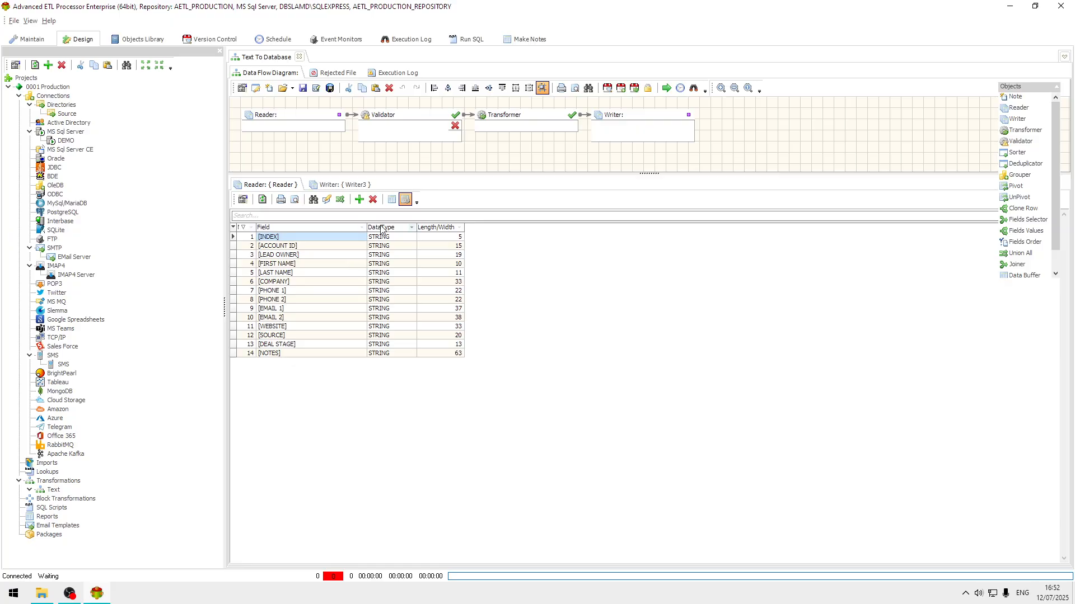
{"action": "left_click", "coordinate": [392, 200]}
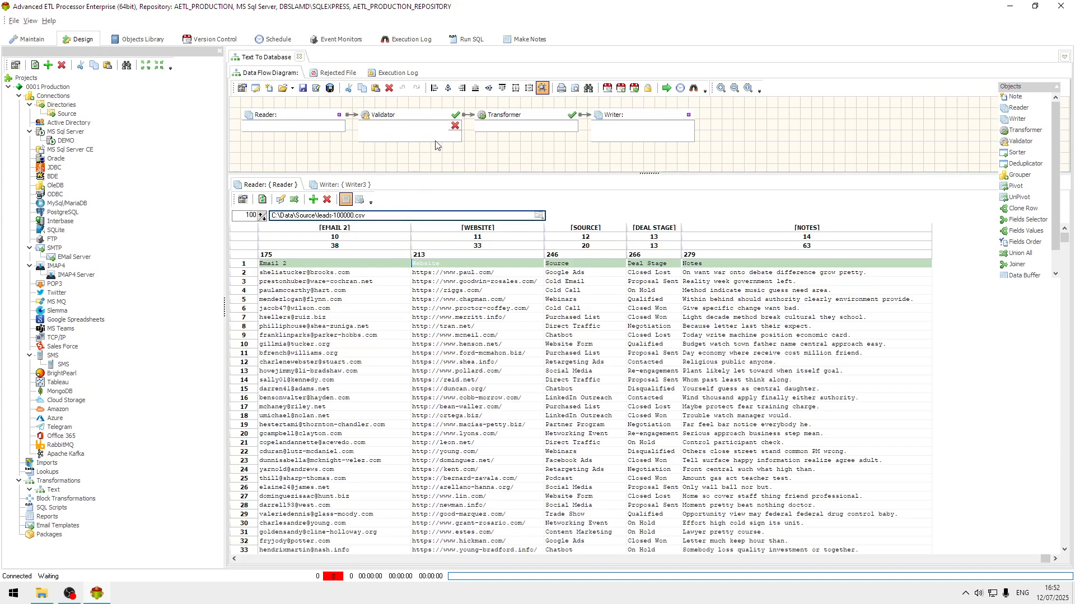
Step: Remove the Validator, link the Reader directly to the Transformer, and move the Transformer and Writer closer to the Reader
{"action": "left_click_drag", "start_coordinate": [412, 123], "coordinate": [406, 124]}
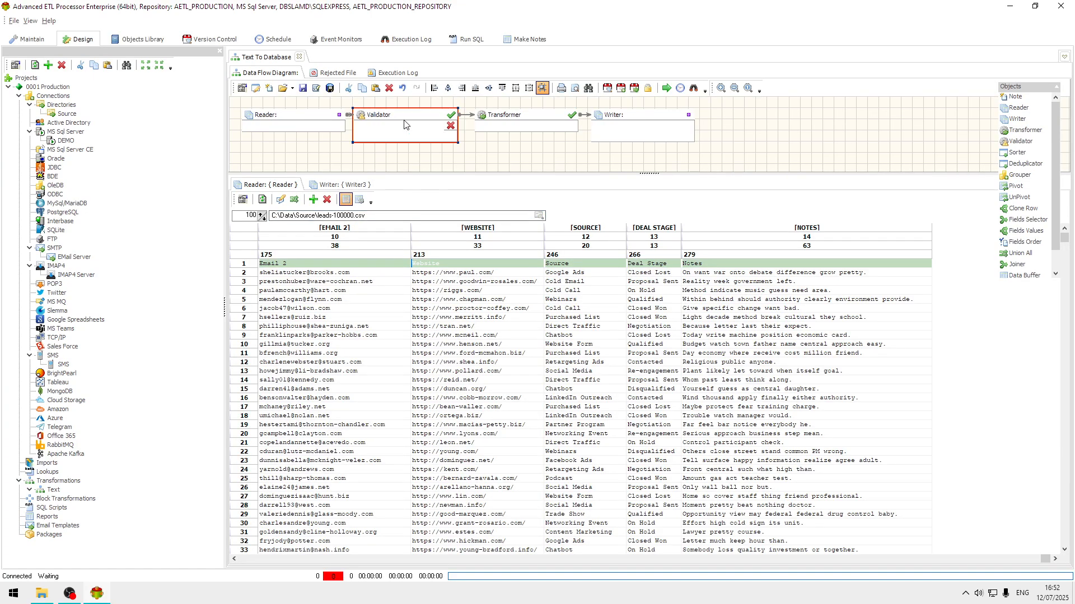
{"action": "key", "text": "ctrl+z"}
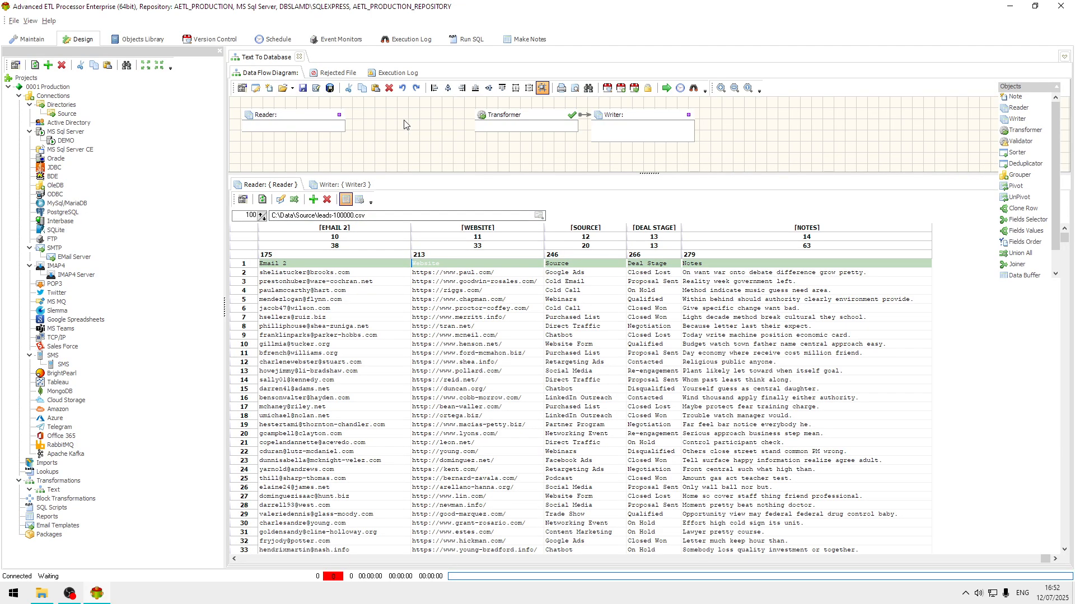
{"action": "left_click_drag", "start_coordinate": [339, 115], "coordinate": [395, 120]}
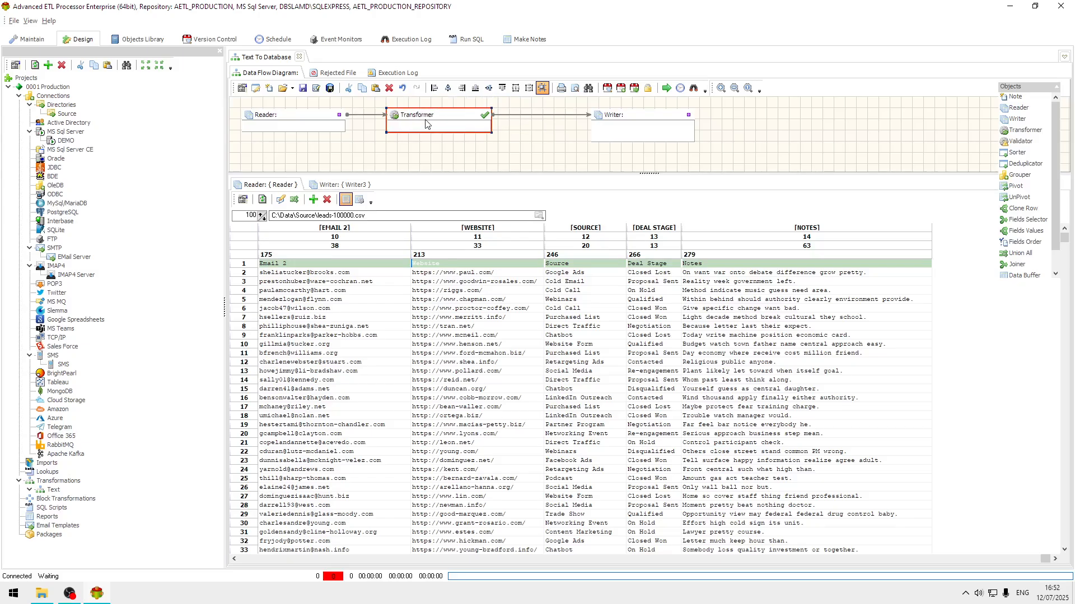
{"action": "left_click_drag", "start_coordinate": [653, 117], "coordinate": [583, 118]}
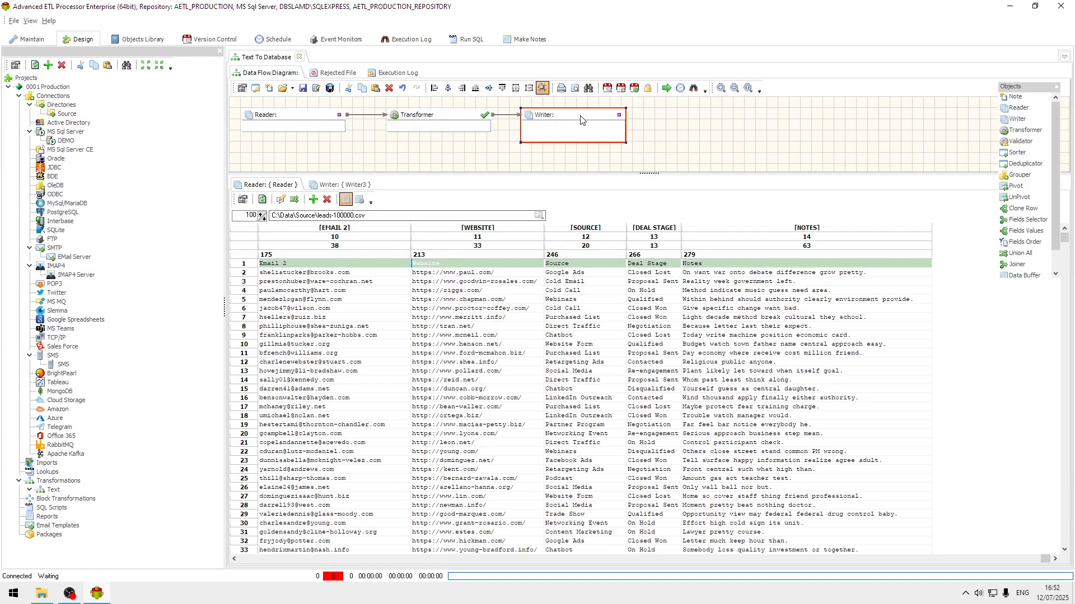
Step: Set the Writer's data target type to MS SQL Server using the DEMO connection
{"action": "double_click", "coordinate": [582, 120]}
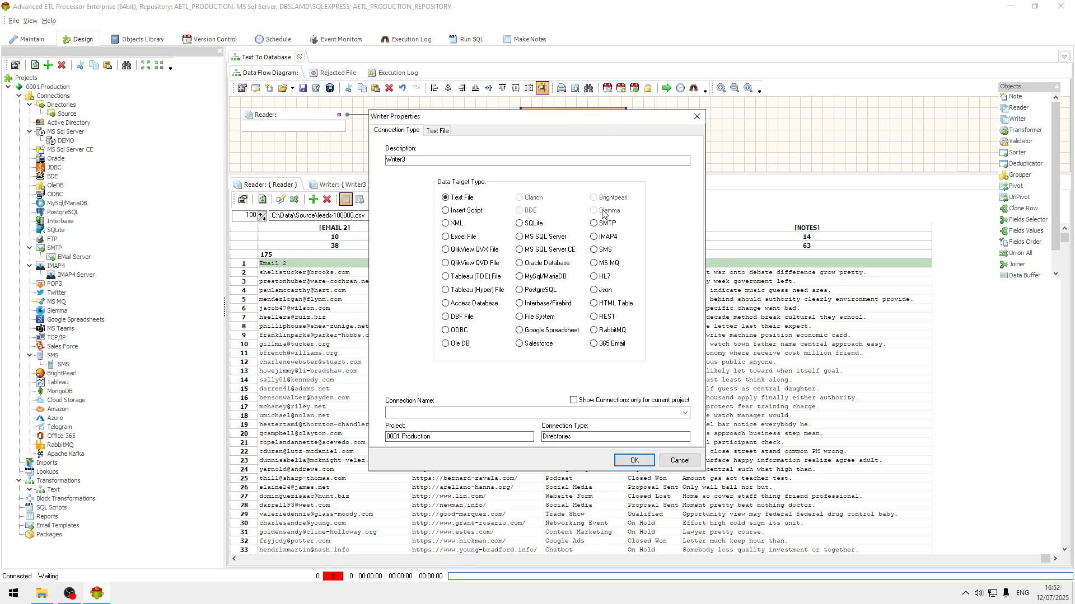
{"action": "left_click", "coordinate": [555, 239]}
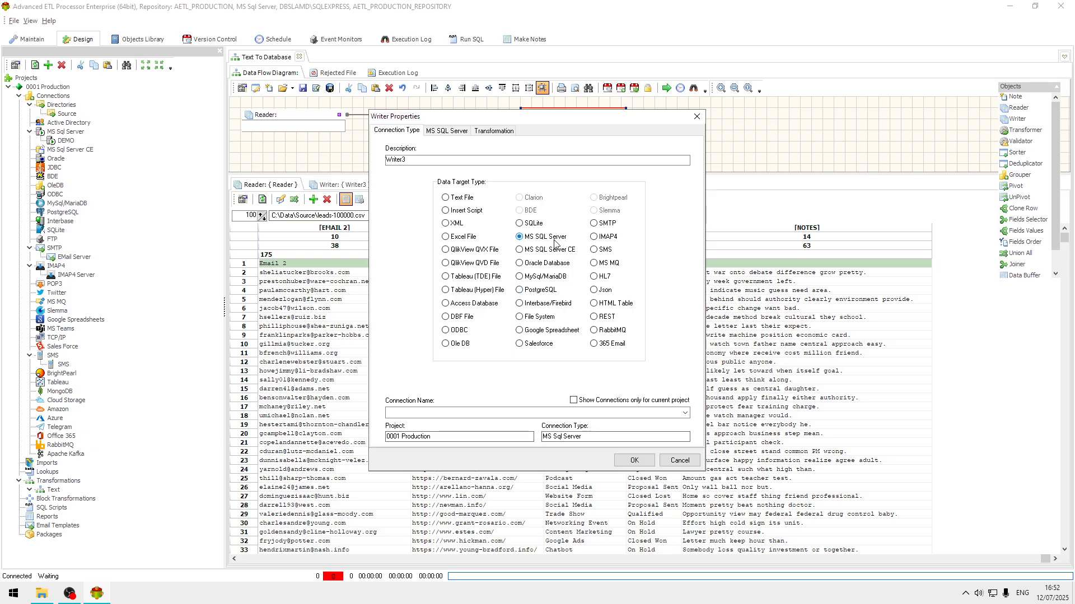
{"action": "left_click", "coordinate": [690, 413]}
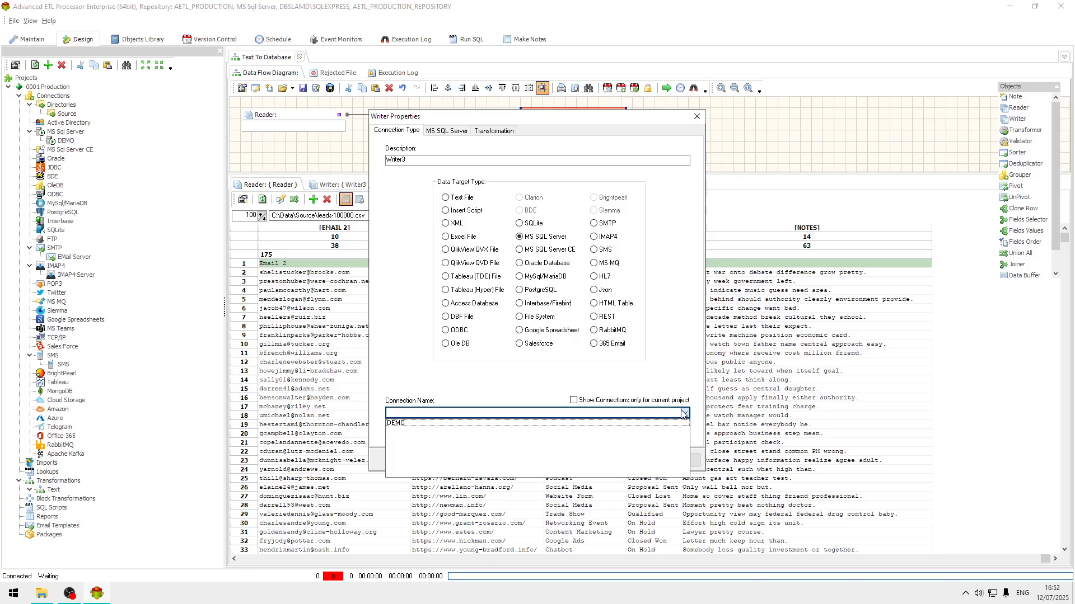
{"action": "left_click", "coordinate": [456, 427]}
Step: Choose the [DEMO].[dbo].[Leads] table as the Writer's target, copy its name, and accept the Writer properties
{"action": "left_click", "coordinate": [447, 130]}
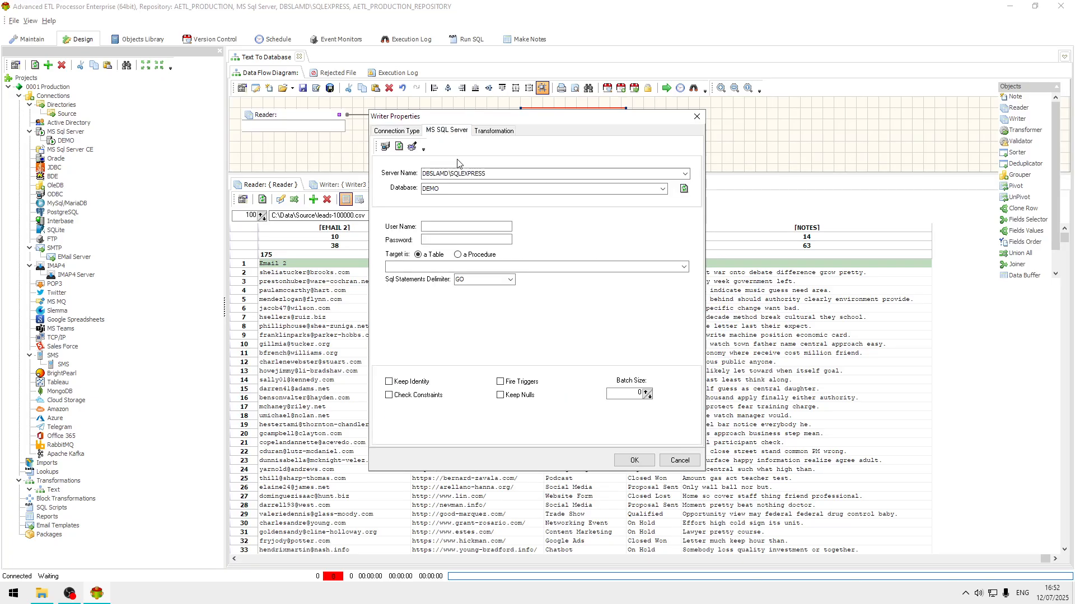
{"action": "left_click", "coordinate": [683, 267]}
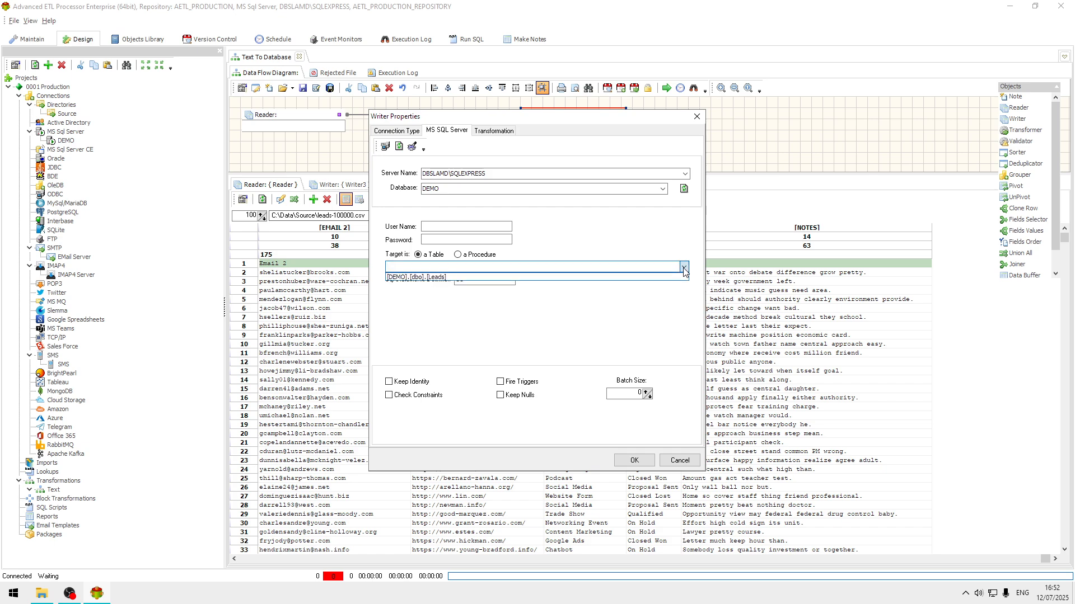
{"action": "left_click", "coordinate": [491, 277]}
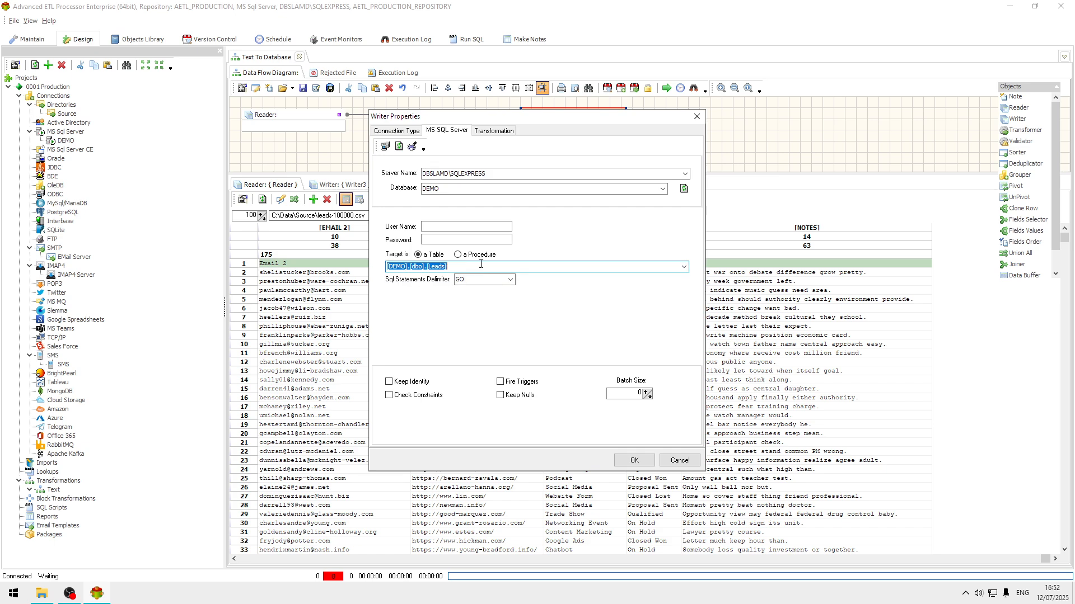
{"action": "left_click", "coordinate": [480, 266]}
{"action": "left_click_drag", "start_coordinate": [480, 265], "coordinate": [333, 260]}
{"action": "left_click", "coordinate": [635, 461]}
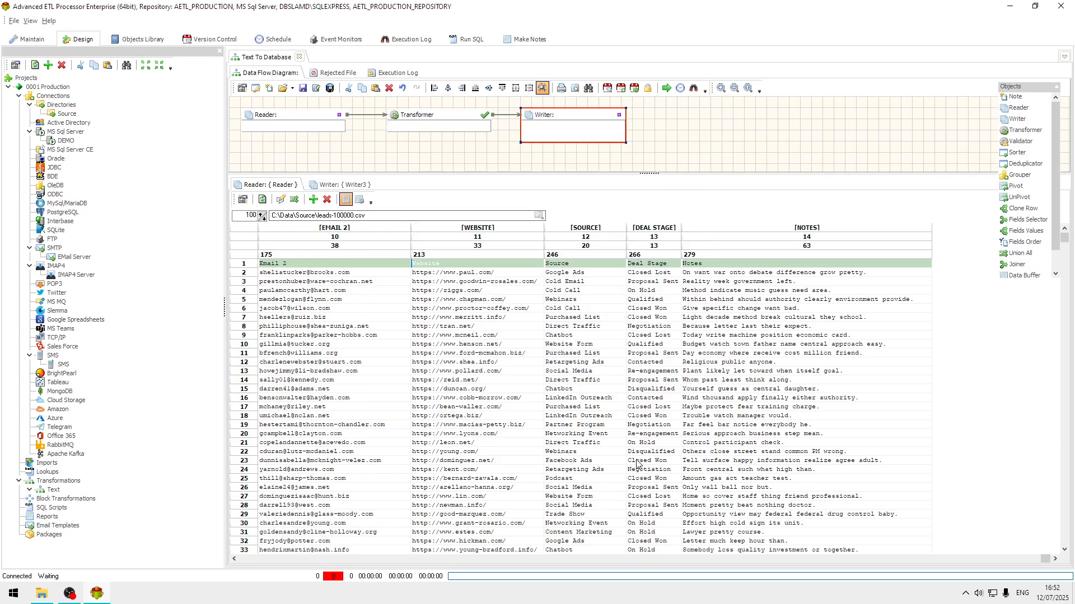
Step: Add the SQL statement "truncate table [DEMO].[dbo].[Leads]" for the Writer to run before loading
{"action": "double_click", "coordinate": [567, 121]}
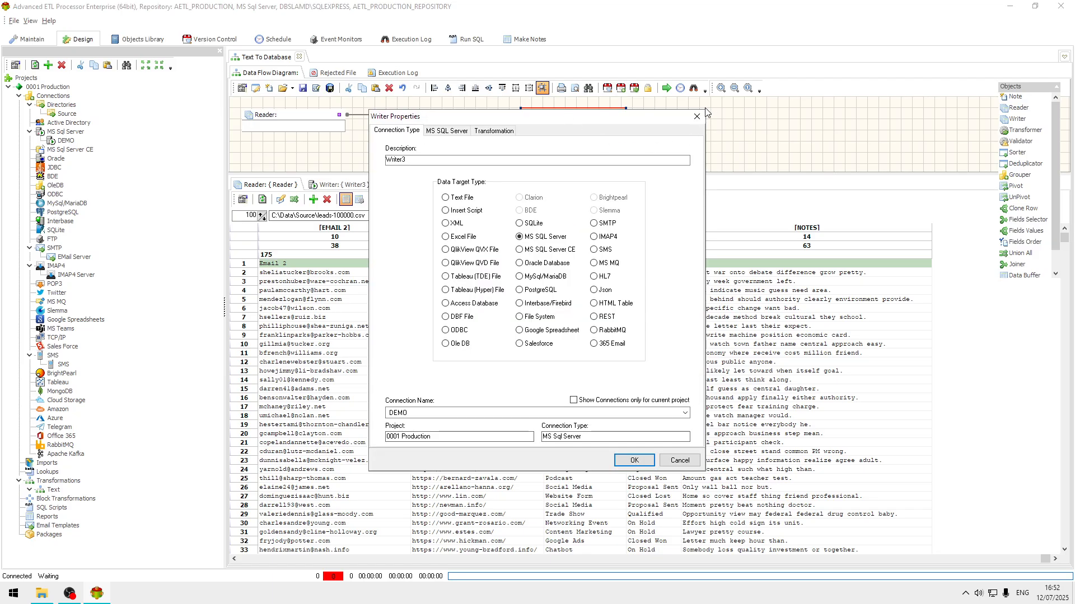
{"action": "left_click", "coordinate": [697, 117]}
{"action": "right_click", "coordinate": [585, 117]}
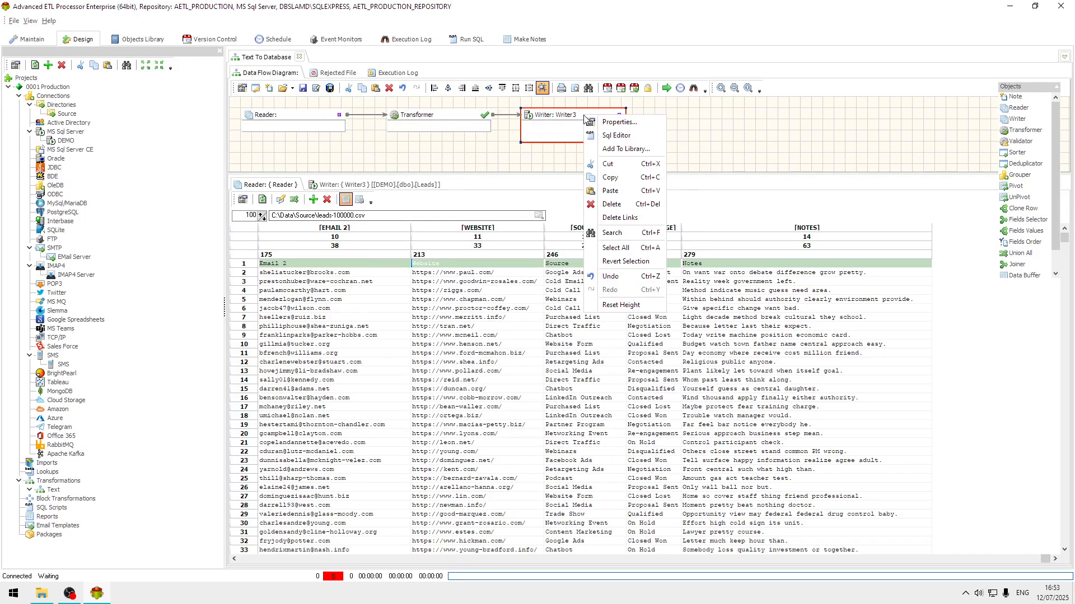
{"action": "left_click", "coordinate": [616, 135]}
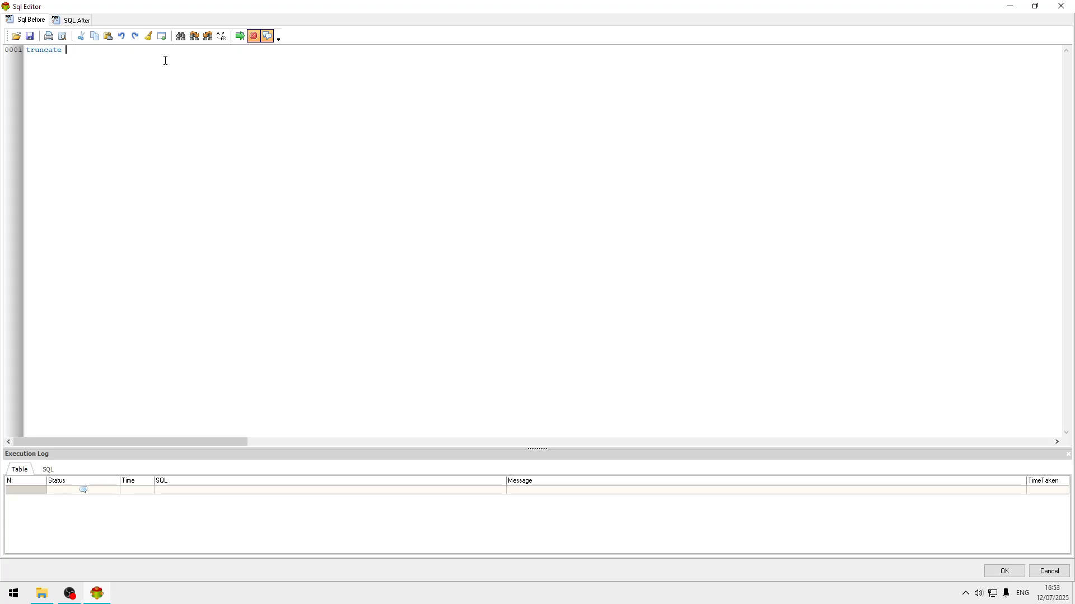
{"action": "key", "text": "ctrl+v"}
{"action": "left_click", "coordinate": [1004, 571]}
Step: Open the Transformer, enlarge its mapping area, and auto-map all source fields to the target fields by field names
{"action": "double_click", "coordinate": [431, 120]}
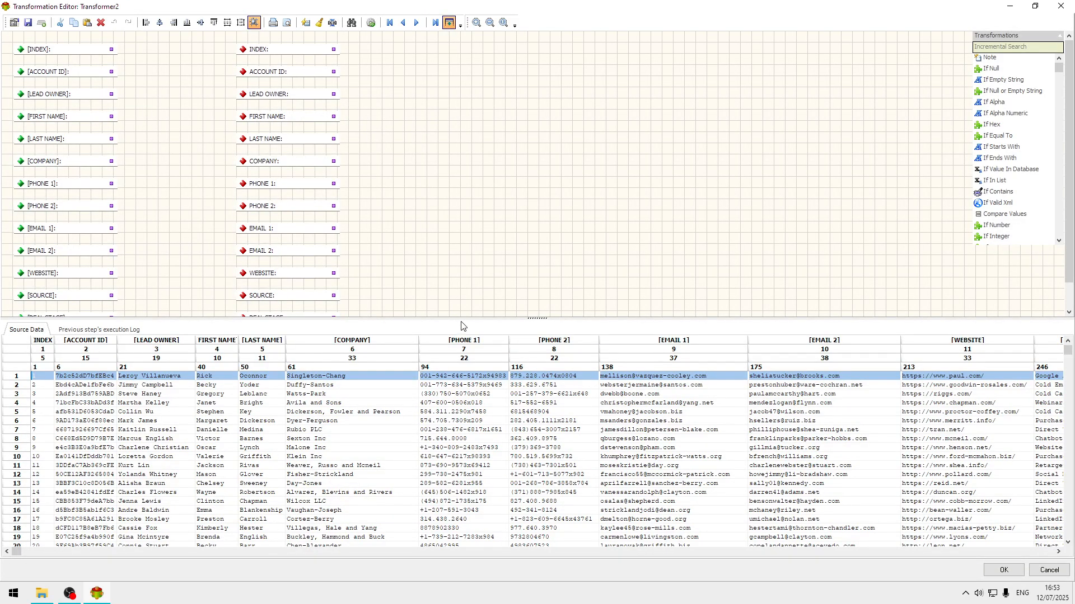
{"action": "left_click_drag", "start_coordinate": [462, 316], "coordinate": [444, 365]}
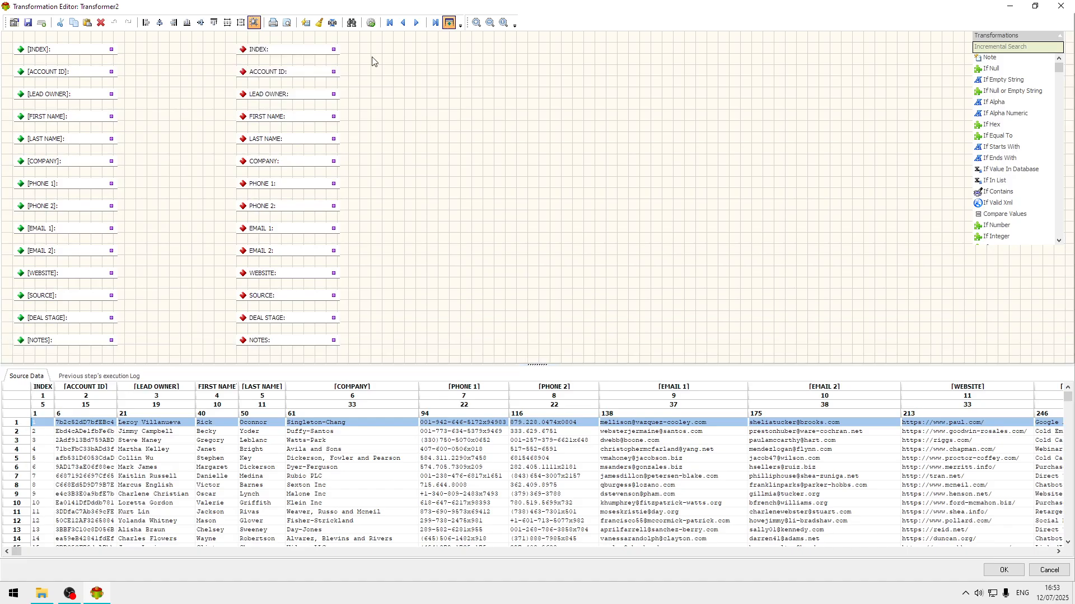
{"action": "left_click", "coordinate": [308, 24]}
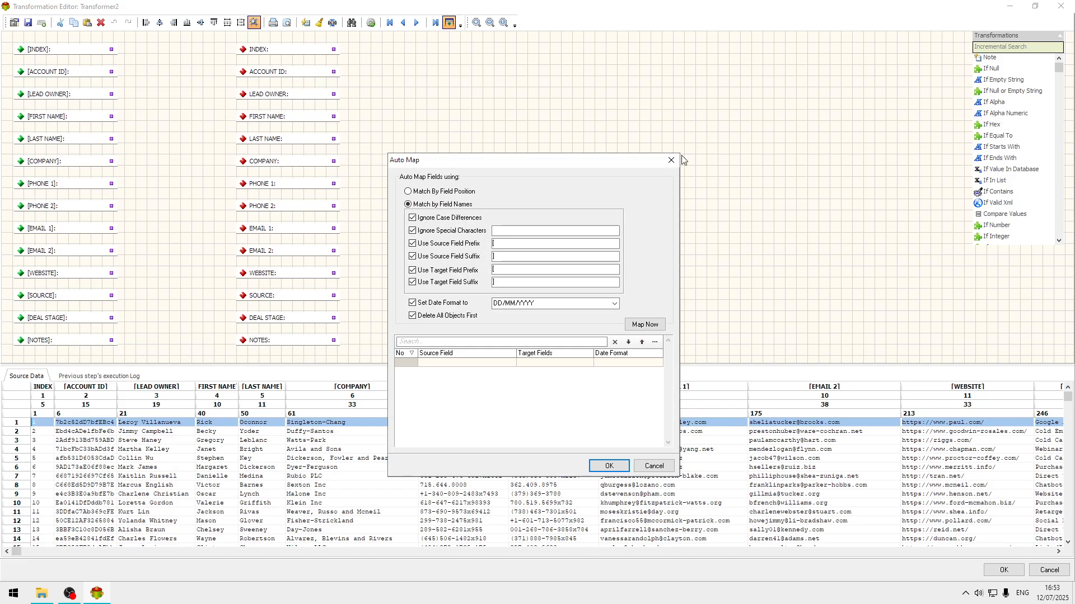
{"action": "left_click", "coordinate": [651, 324]}
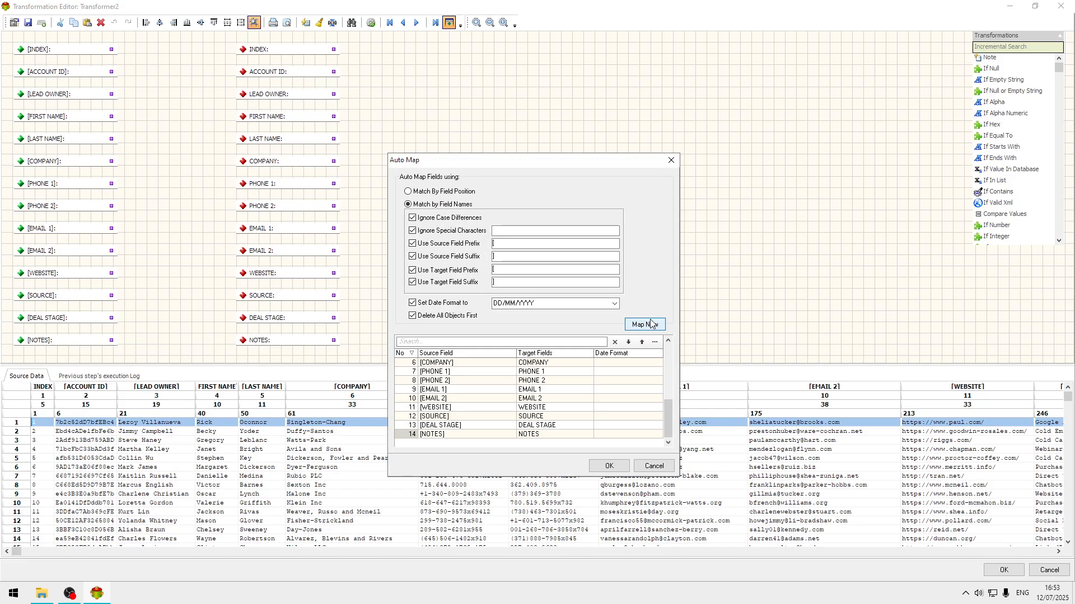
{"action": "left_click", "coordinate": [610, 467]}
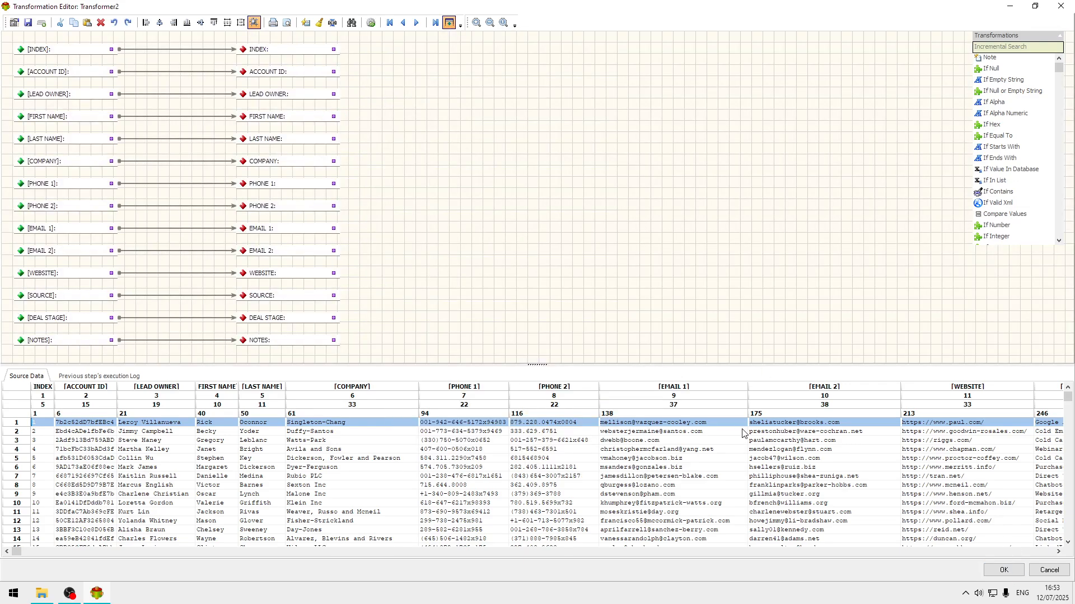
{"action": "left_click", "coordinate": [442, 458]}
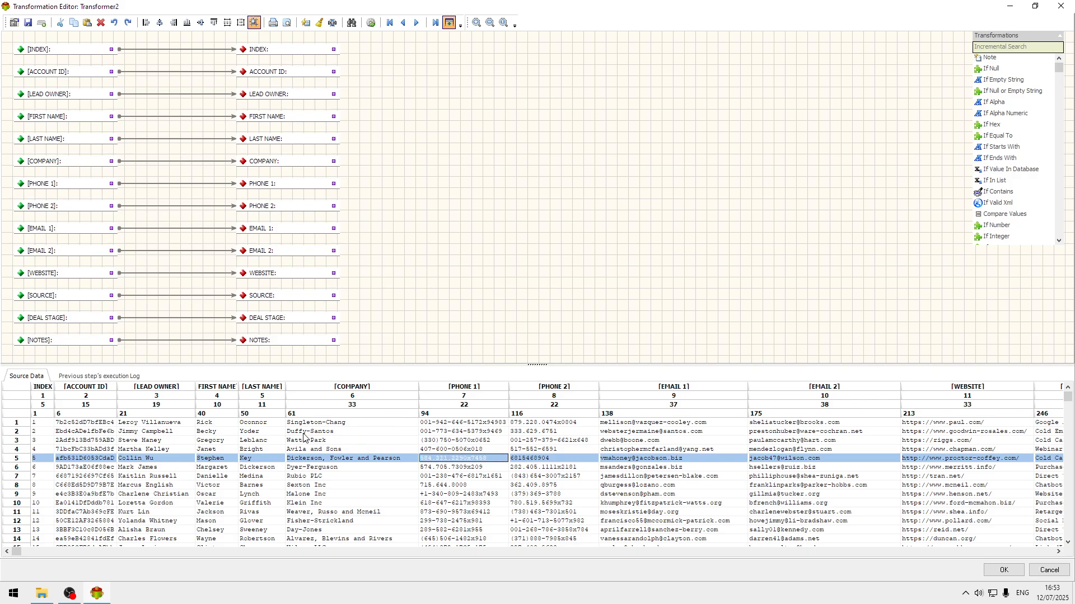
{"action": "left_click", "coordinate": [150, 423]}
{"action": "left_click", "coordinate": [166, 450]}
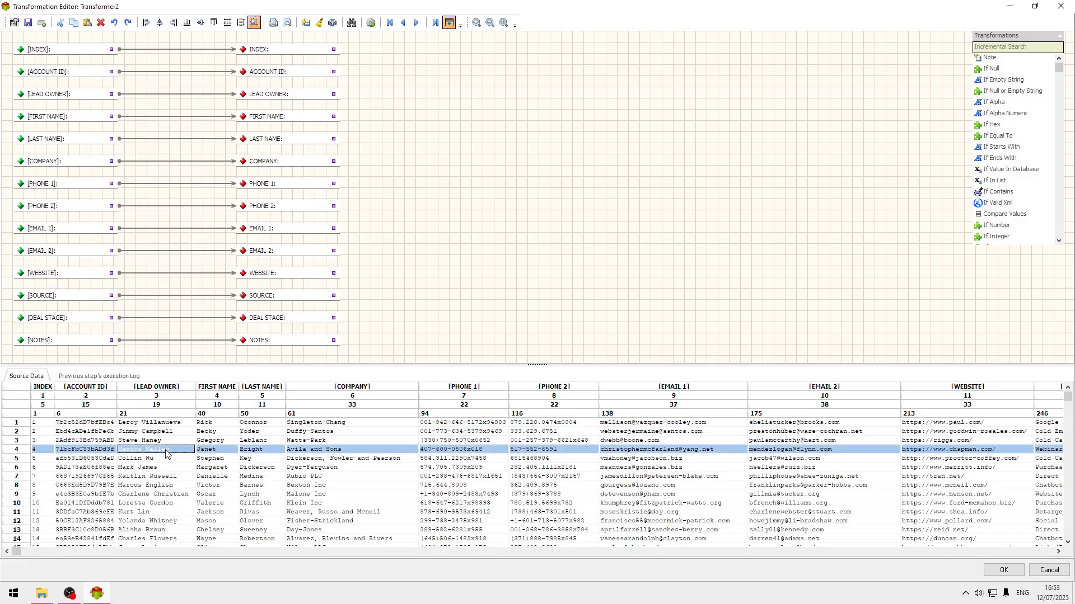
{"action": "left_click", "coordinate": [159, 424]}
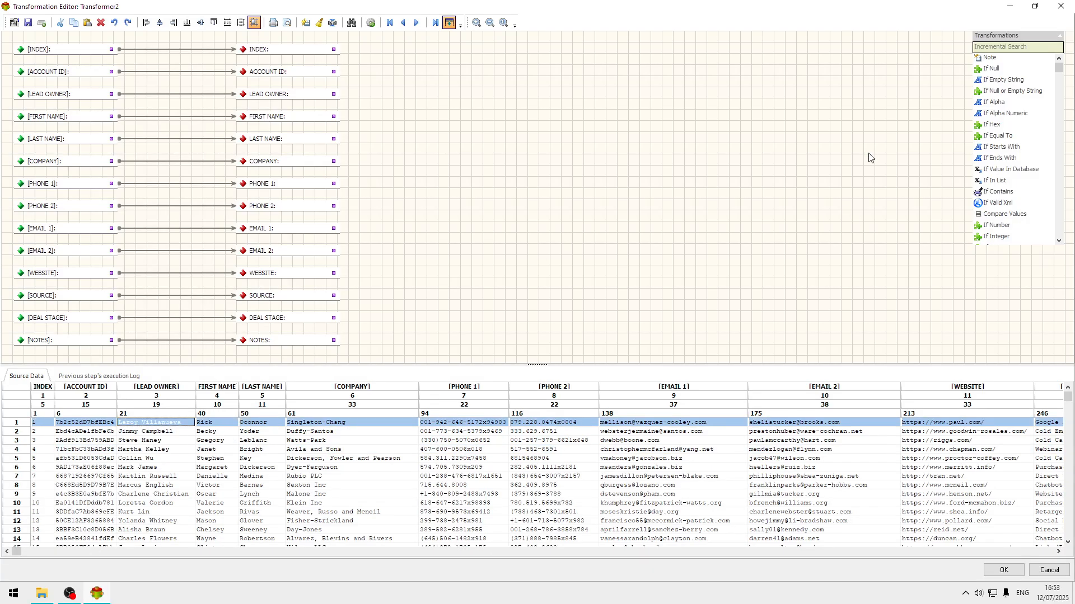
Step: Find the Upper Case transformation and insert it between the source and target FIRST NAME fields
{"action": "left_click", "coordinate": [1029, 50]}
{"action": "type", "text": "upp"}
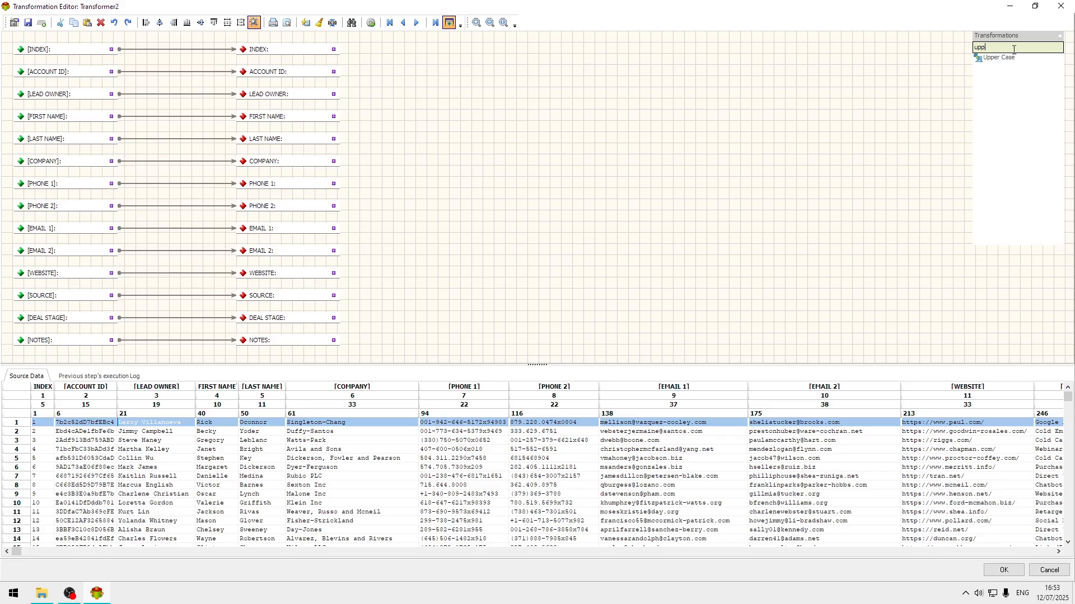
{"action": "left_click", "coordinate": [1000, 56]}
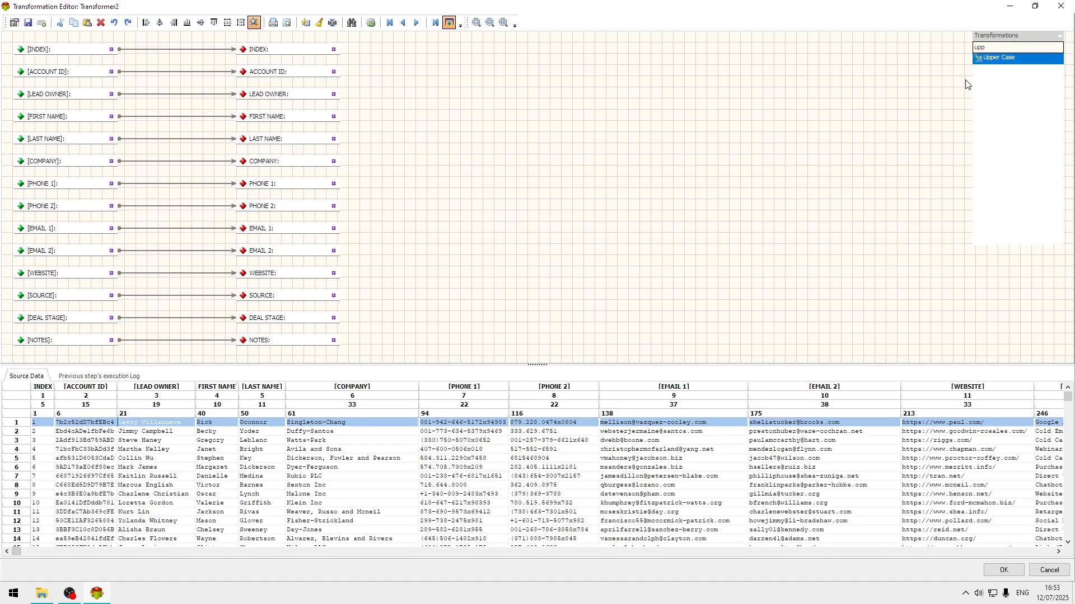
{"action": "left_click_drag", "start_coordinate": [1010, 61], "coordinate": [514, 99]}
{"action": "left_click_drag", "start_coordinate": [153, 115], "coordinate": [131, 116]}
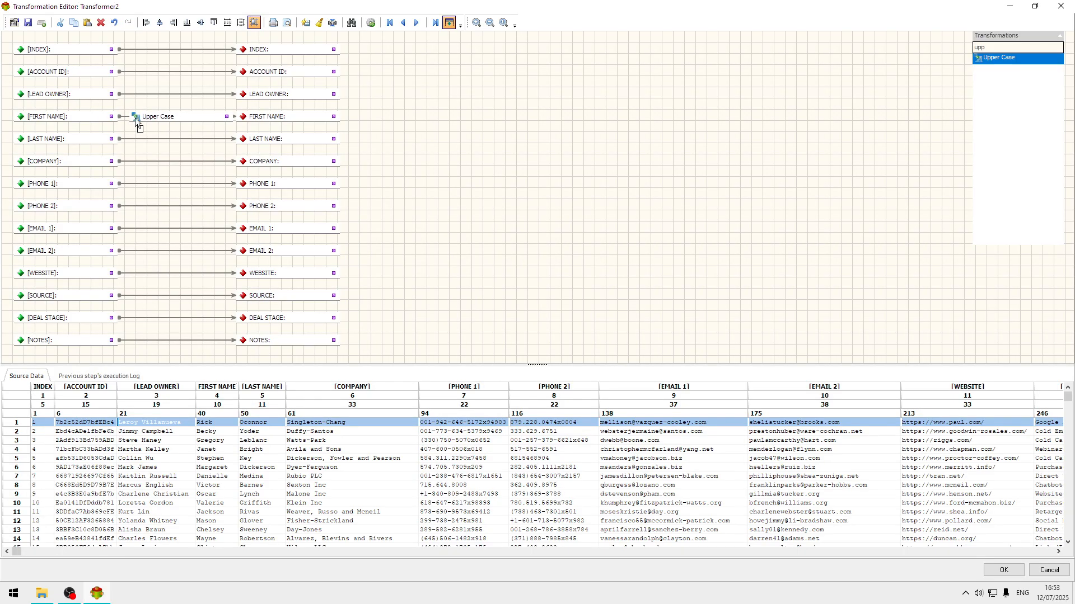
{"action": "left_click", "coordinate": [137, 117]}
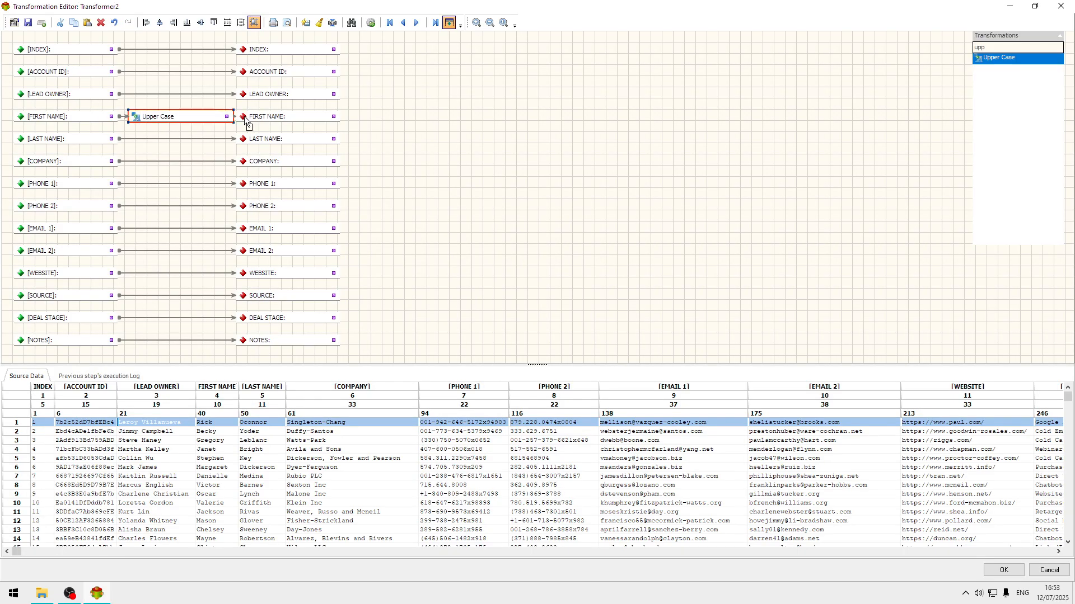
Step: Turn on the live calculation preview and step through the source records to check the transformed values
{"action": "left_click", "coordinate": [372, 23]}
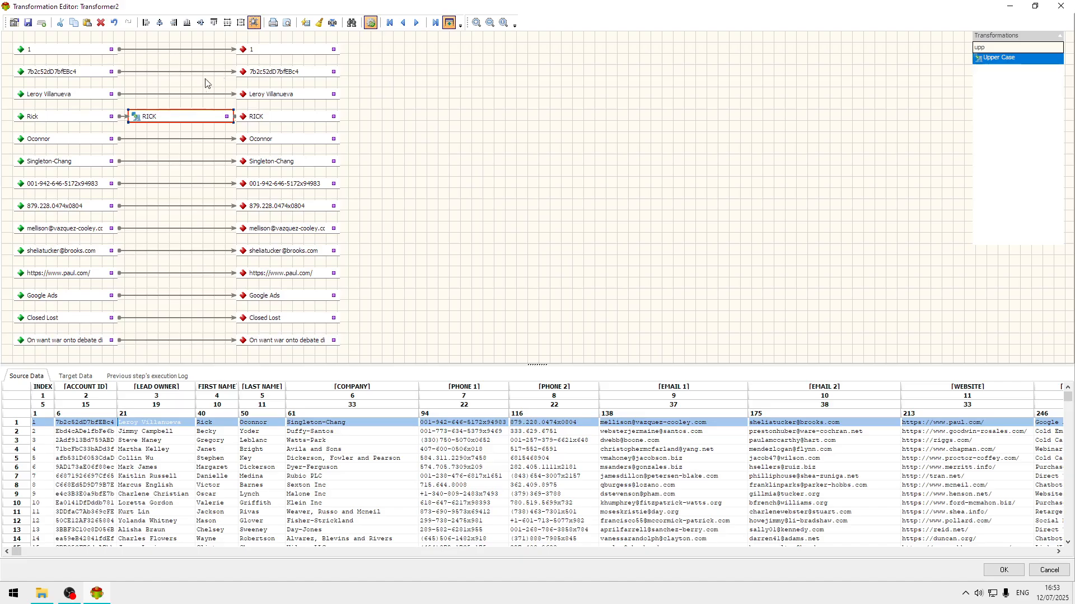
{"action": "left_click", "coordinate": [317, 434]}
{"action": "left_click", "coordinate": [325, 461]}
{"action": "left_click", "coordinate": [335, 494]}
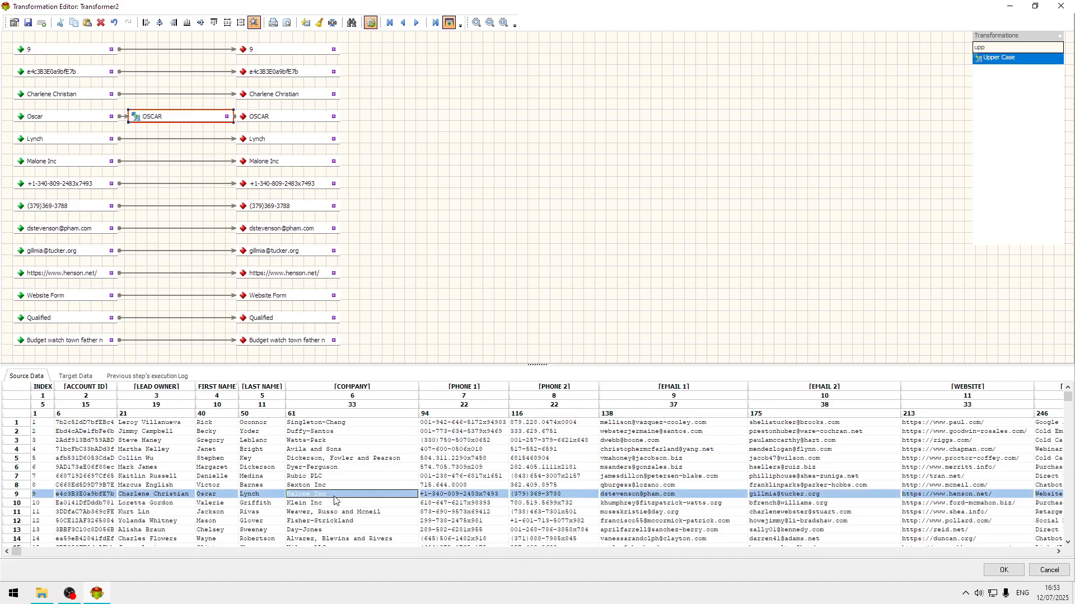
{"action": "key", "text": "Down"}
{"action": "key", "text": "Down"}
{"action": "key", "text": "Down"}
{"action": "key", "text": "Down"}
{"action": "key", "text": "Down"}
{"action": "key", "text": "Up"}
{"action": "key", "text": "Up"}
{"action": "key", "text": "Up"}
{"action": "key", "text": "Up"}
{"action": "key", "text": "Up"}
{"action": "key", "text": "Up"}
{"action": "key", "text": "Up"}
{"action": "key", "text": "Up"}
{"action": "key", "text": "Up"}
{"action": "key", "text": "Up"}
{"action": "key", "text": "Up"}
{"action": "key", "text": "Up"}
{"action": "key", "text": "Up"}
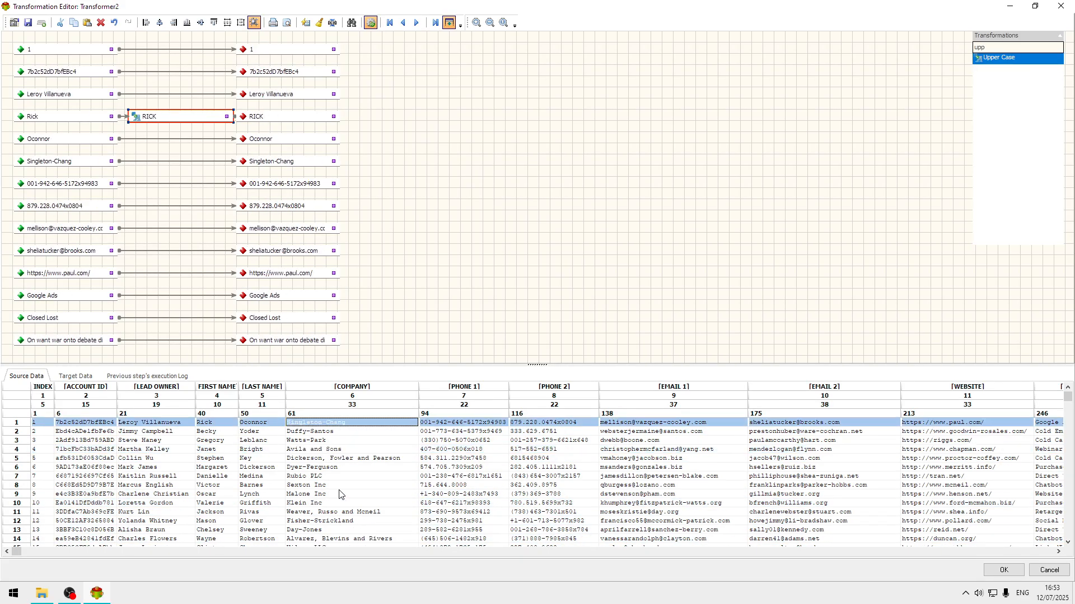
Step: Replace the FIRST NAME value of the first source data record with a different first name and recalculate the preview
{"action": "left_click", "coordinate": [226, 422]}
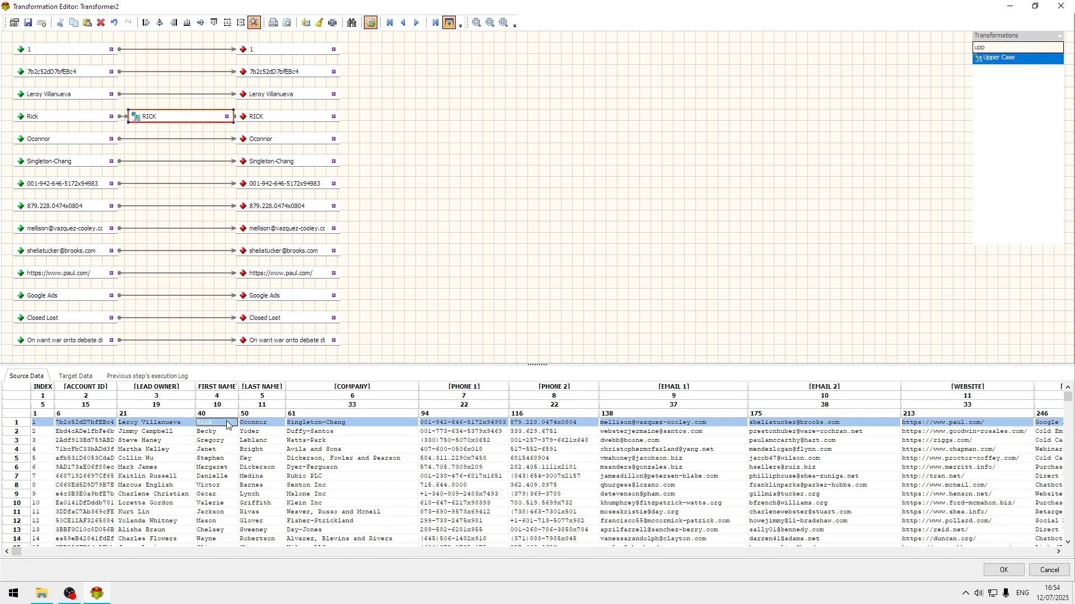
{"action": "left_click", "coordinate": [226, 422]}
{"action": "left_click", "coordinate": [228, 421]}
{"action": "left_click_drag", "start_coordinate": [227, 420], "coordinate": [190, 419]}
{"action": "type", "text": "Mike"}
{"action": "key", "text": "Return"}
{"action": "key", "text": "Down"}
{"action": "key", "text": "Up"}
Step: Review the target data and the previous step's execution log, and accept the Transformer's mapping
{"action": "left_click", "coordinate": [82, 377]}
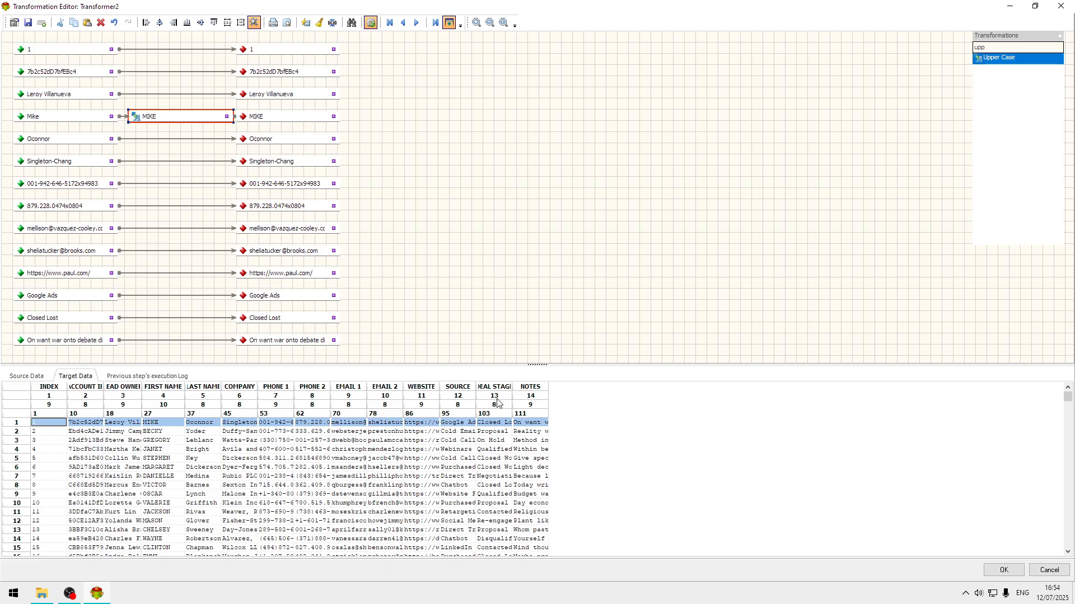
{"action": "left_click", "coordinate": [152, 377]}
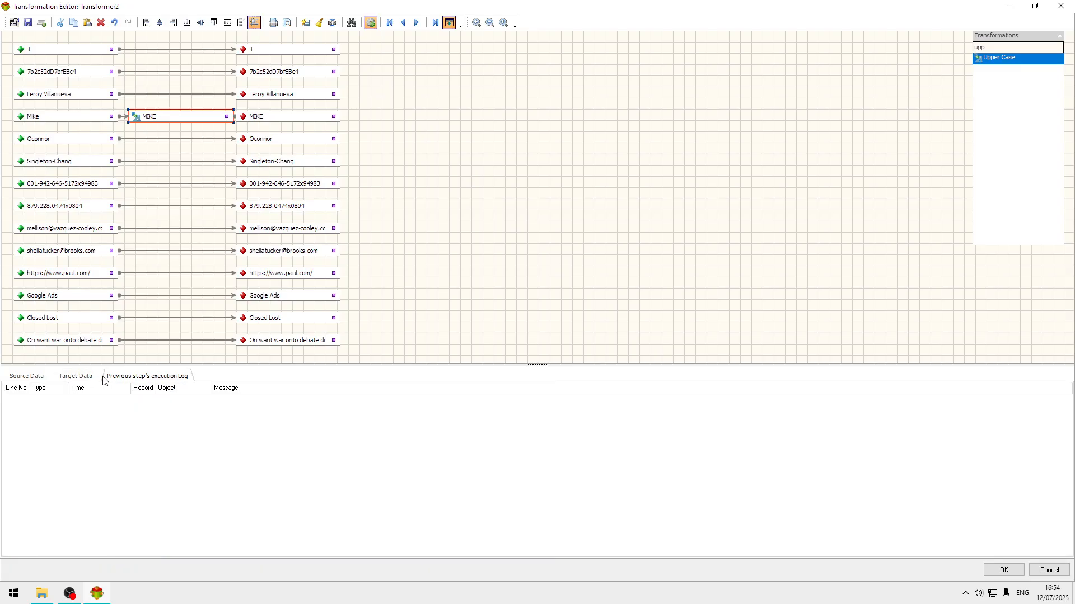
{"action": "left_click", "coordinate": [78, 376]}
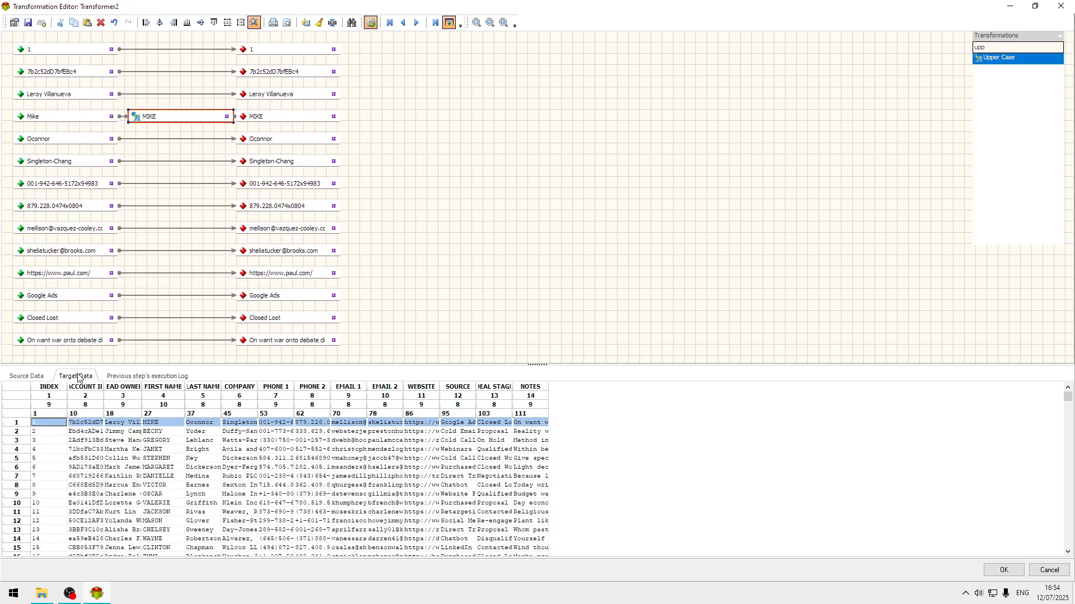
{"action": "left_click", "coordinate": [179, 431]}
{"action": "left_click", "coordinate": [1002, 570]}
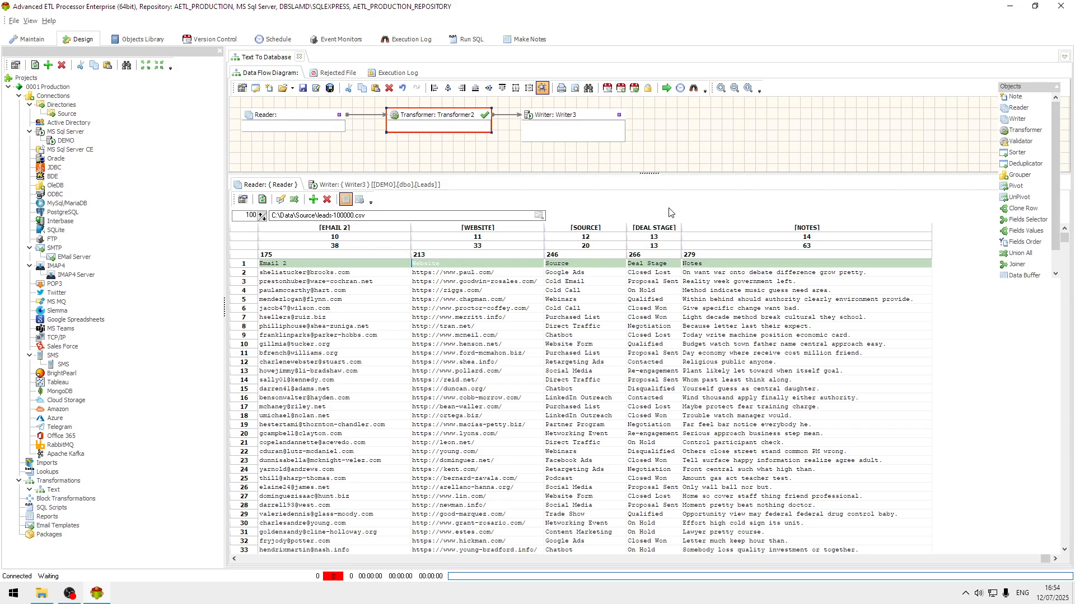
Step: Run the transformation, look through the error lines in its completion log, and close the report
{"action": "left_click", "coordinate": [668, 88]}
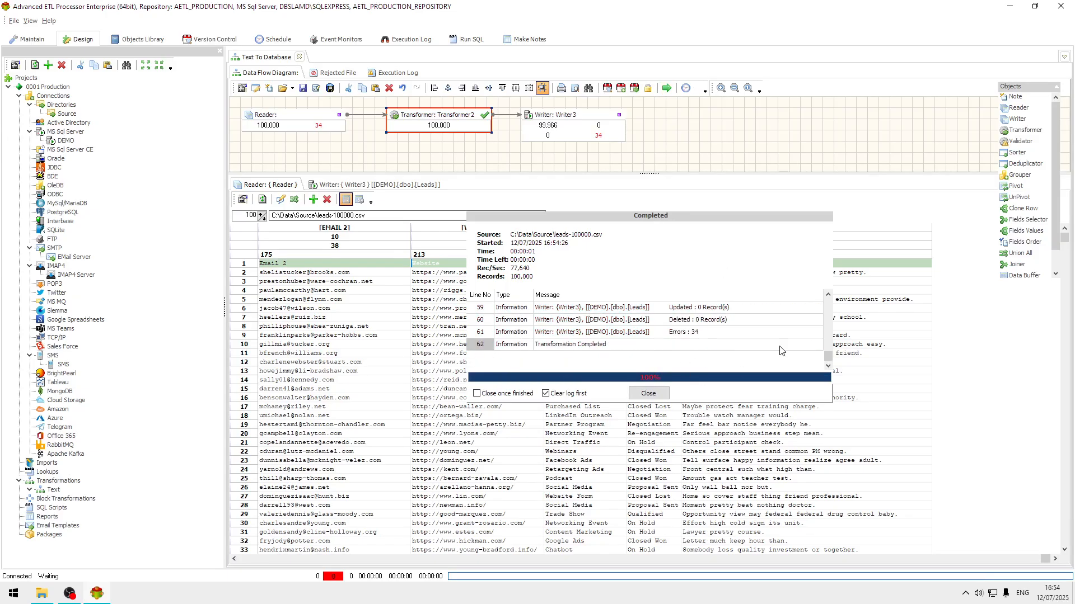
{"action": "scroll", "coordinate": [828, 356], "scroll_direction": "up", "scroll_amount": 4}
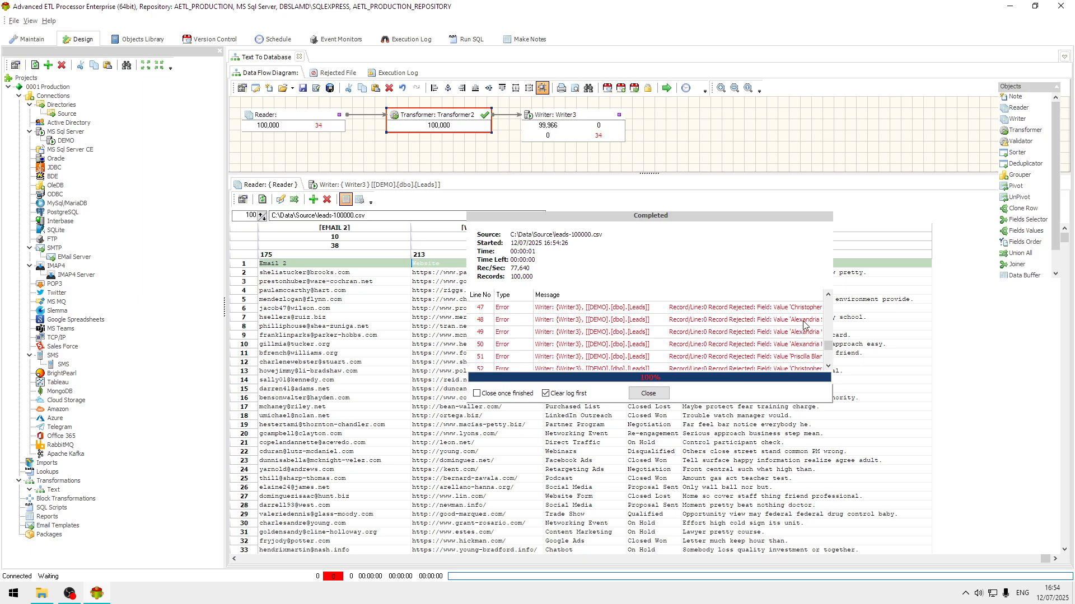
{"action": "left_click", "coordinate": [775, 337]}
{"action": "left_click", "coordinate": [644, 392]}
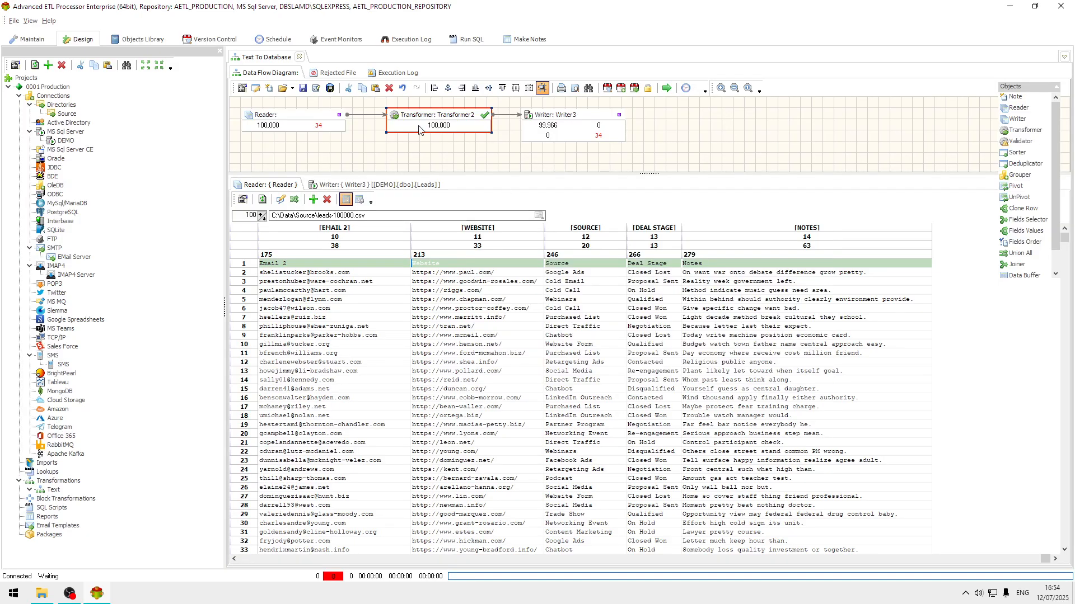
Step: Open the transformation's execution log and examine the reasons given for the rejected records
{"action": "left_click", "coordinate": [397, 73]}
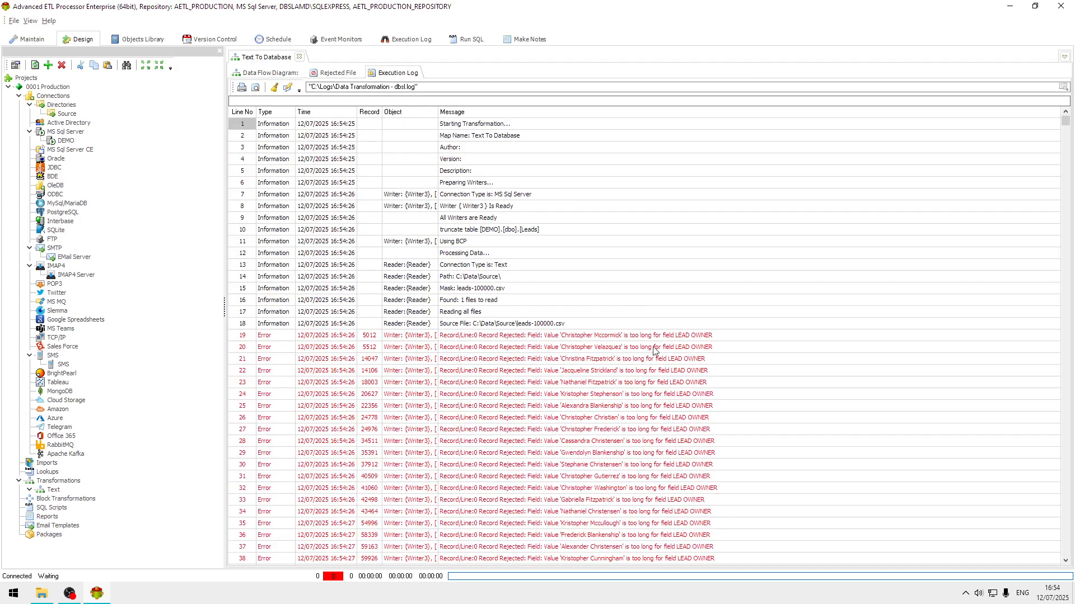
{"action": "left_click", "coordinate": [676, 338]}
{"action": "left_click", "coordinate": [667, 356]}
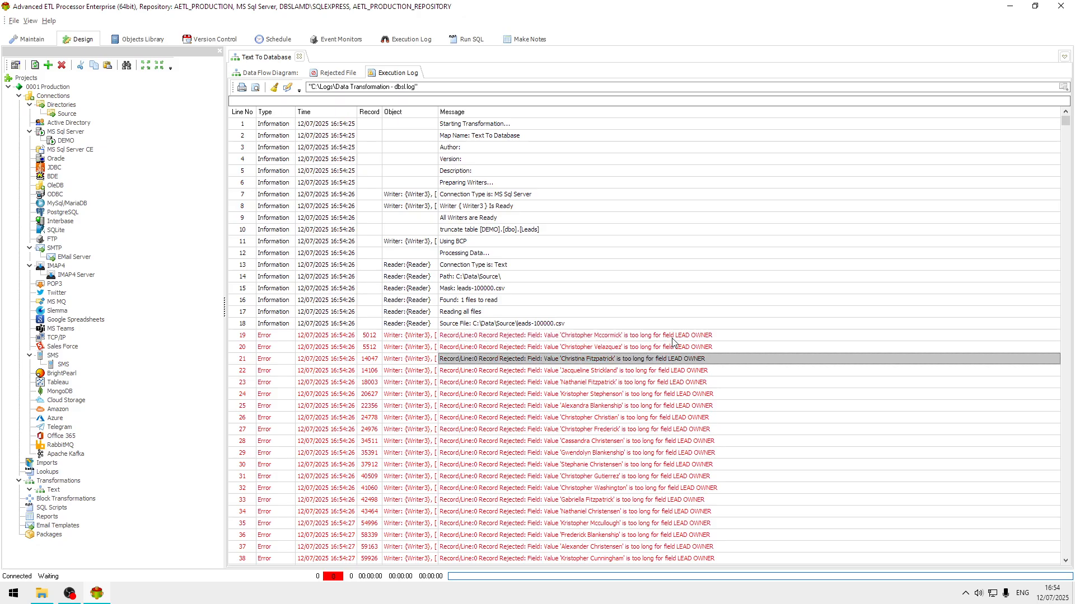
Step: Examine the LEAD OWNER rejection errors and the closing record summary in the execution log
{"action": "left_click", "coordinate": [672, 338]}
{"action": "left_click", "coordinate": [670, 358]}
{"action": "left_click", "coordinate": [683, 337]}
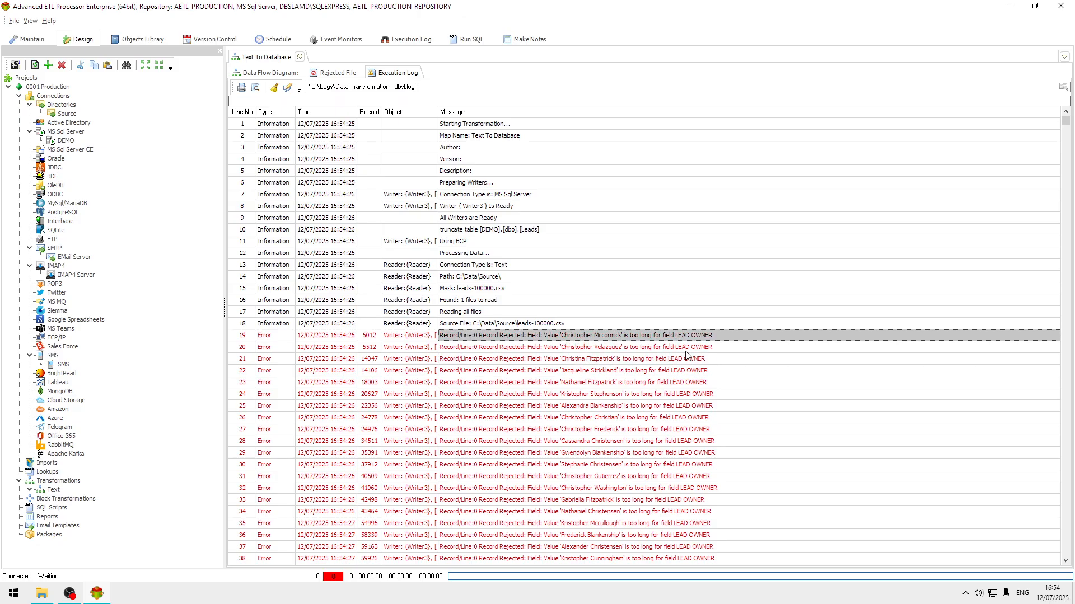
{"action": "left_click", "coordinate": [690, 347]}
{"action": "left_click", "coordinate": [695, 339]}
{"action": "left_click", "coordinate": [689, 353]}
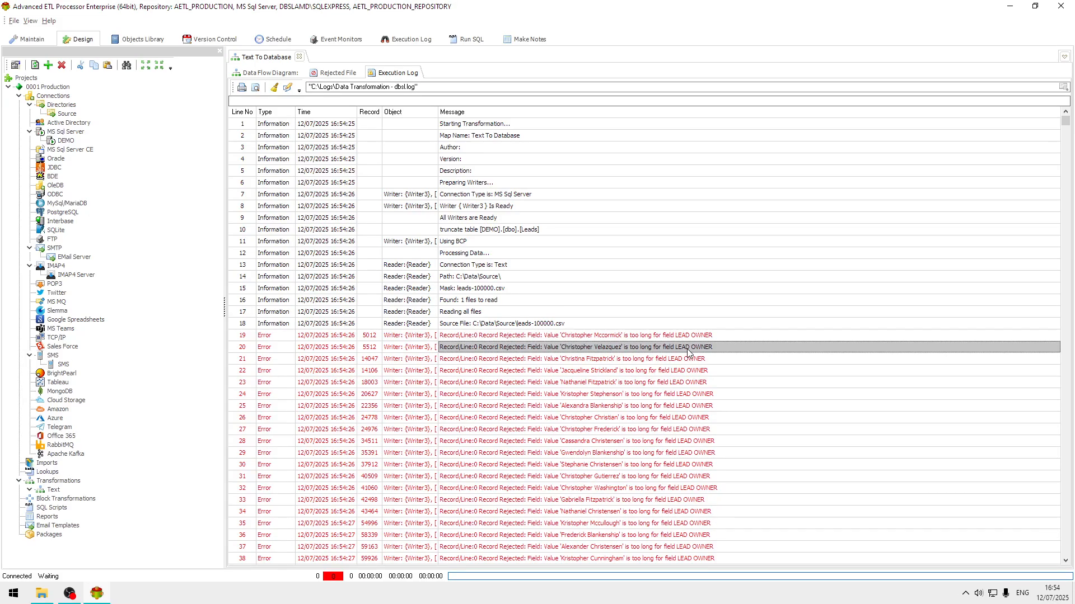
{"action": "left_click", "coordinate": [667, 337]}
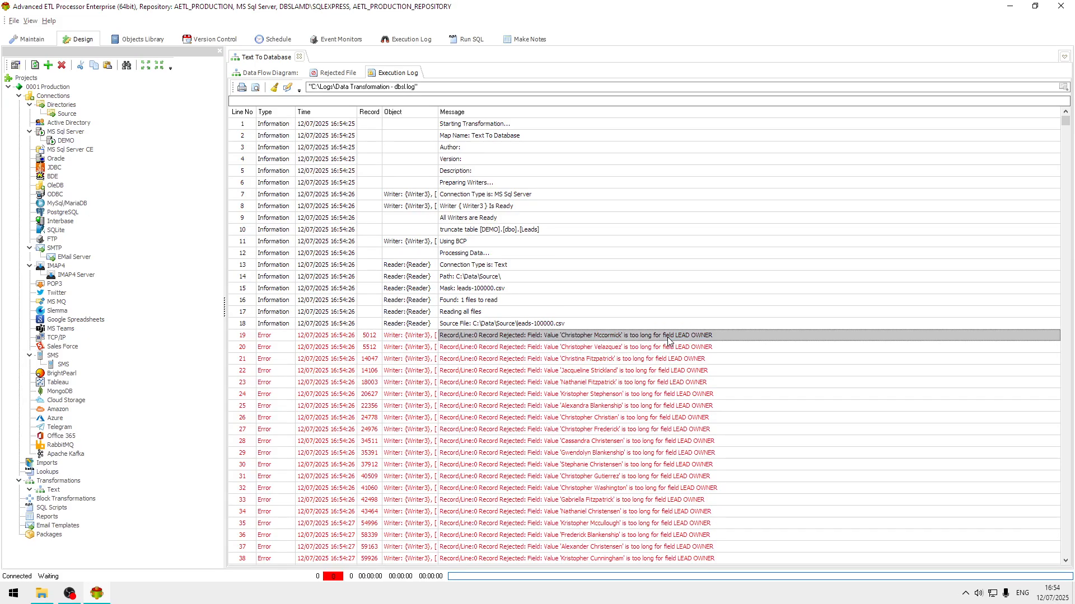
{"action": "scroll", "coordinate": [701, 386], "scroll_direction": "down", "scroll_amount": 11}
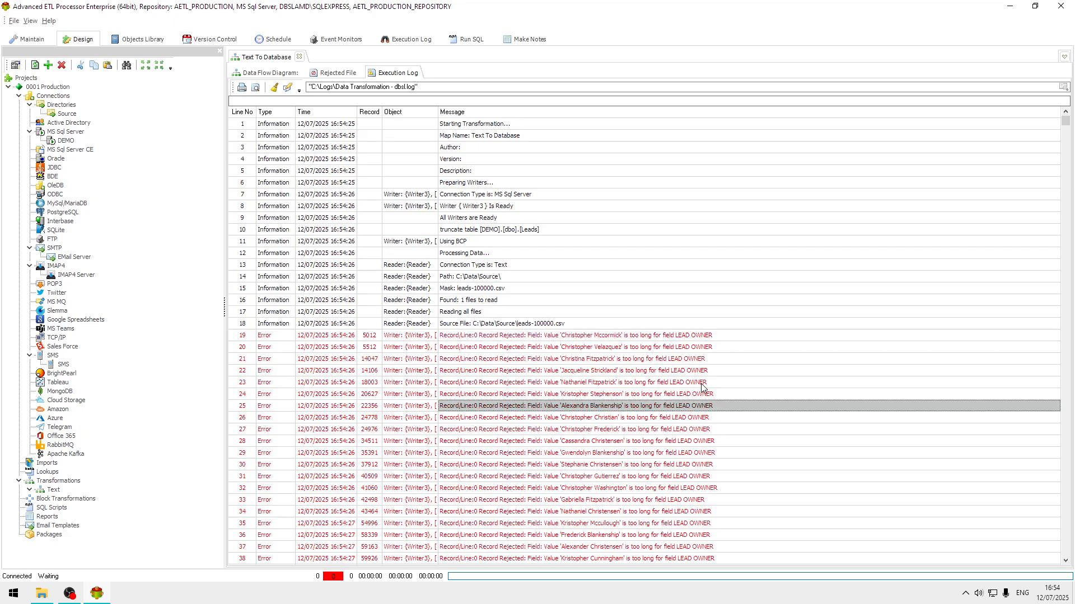
{"action": "scroll", "coordinate": [701, 387], "scroll_direction": "up", "scroll_amount": 12}
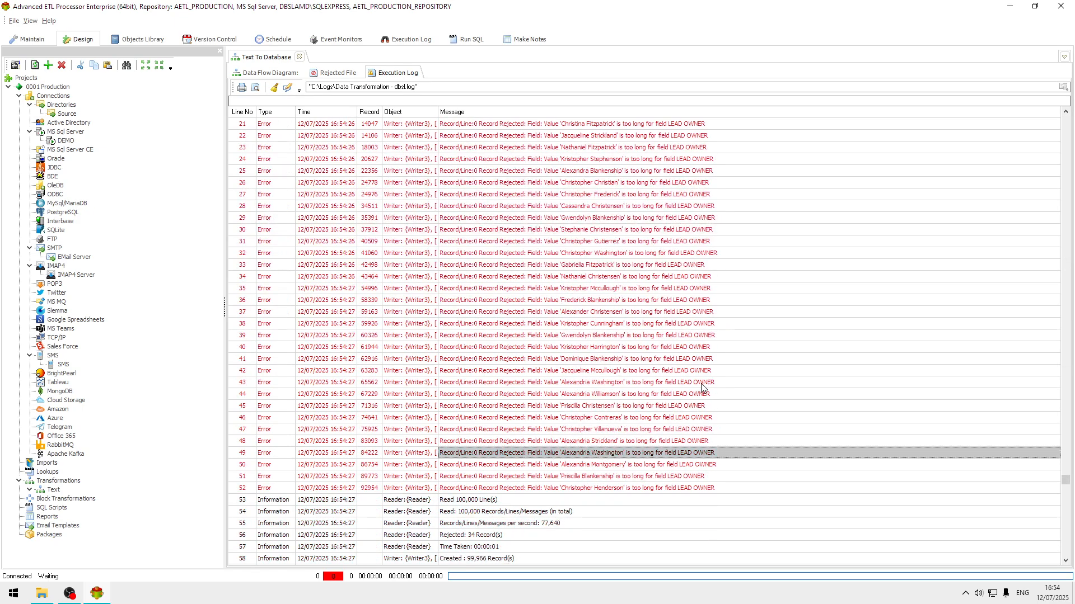
{"action": "scroll", "coordinate": [705, 389], "scroll_direction": "up", "scroll_amount": 6}
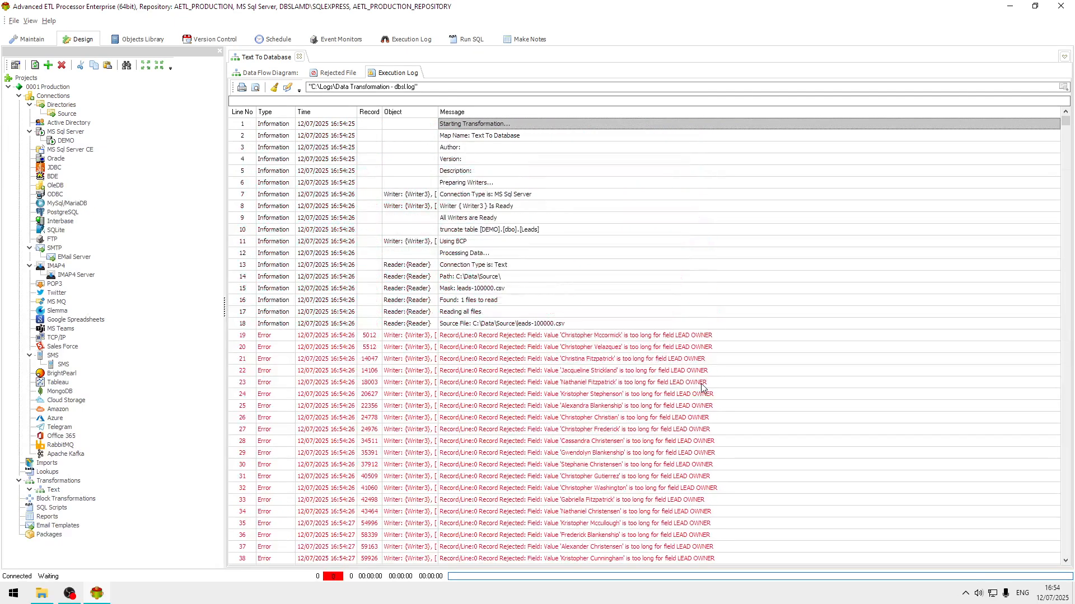
Step: Return to the data flow diagram, remove the LEAD OWNER field's mapping in the Transformer, and accept the change
{"action": "left_click", "coordinate": [333, 74]}
{"action": "left_click", "coordinate": [273, 74]}
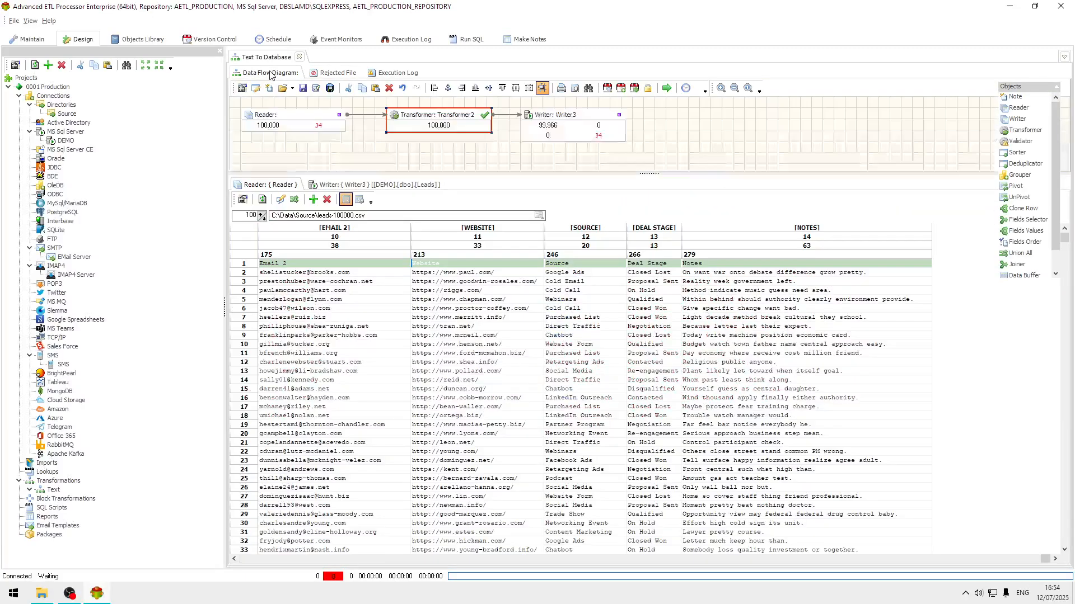
{"action": "double_click", "coordinate": [449, 115]}
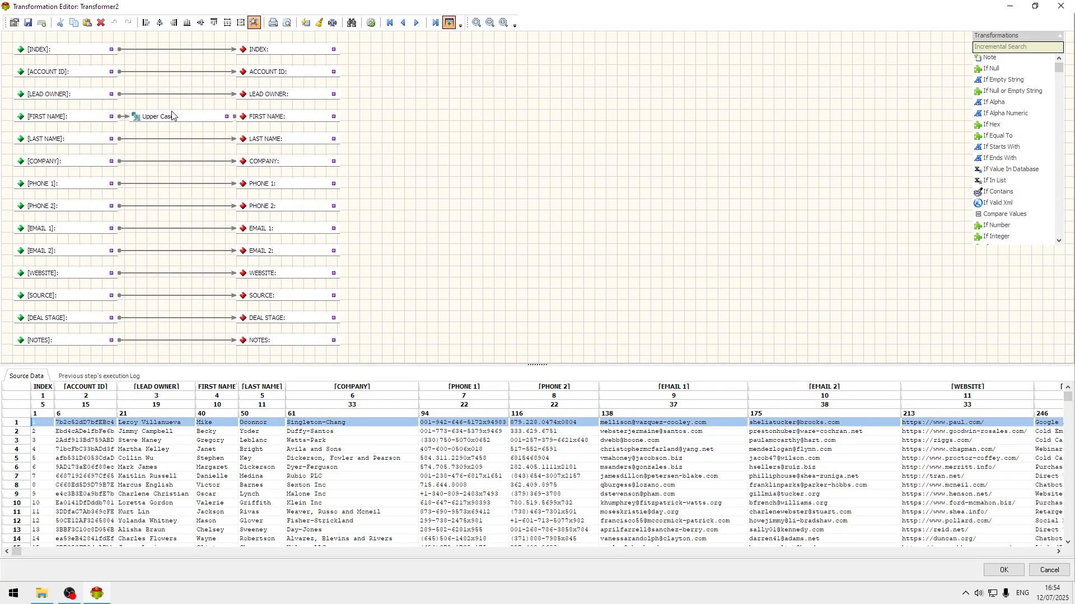
{"action": "left_click", "coordinate": [244, 96]}
{"action": "left_click", "coordinate": [1013, 571]}
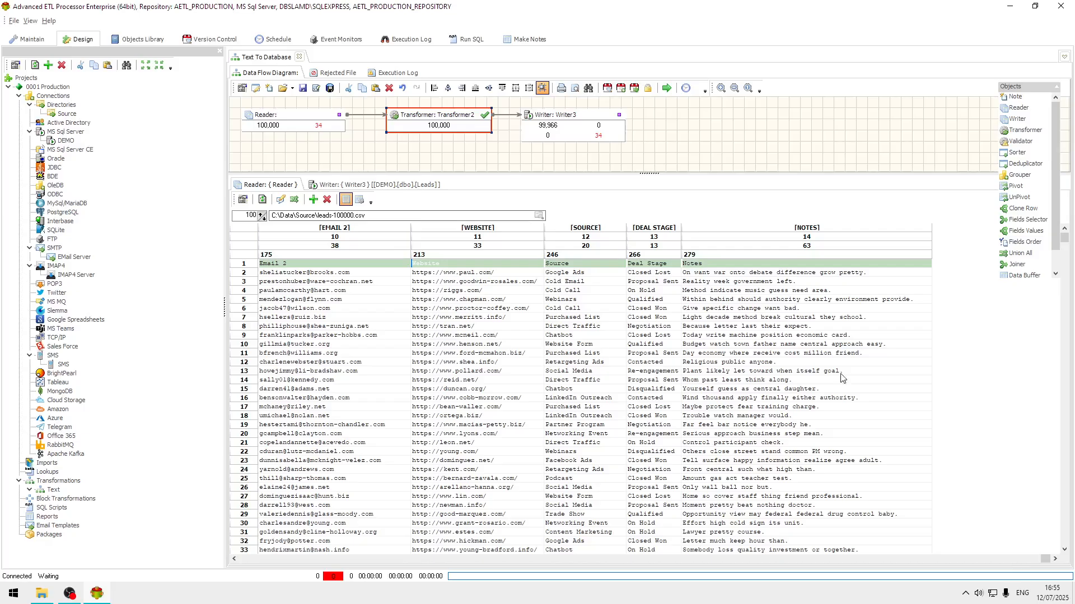
Step: Rerun the transformation and load the Writer's Leads table data to review the inserted records across its columns
{"action": "left_click", "coordinate": [666, 88]}
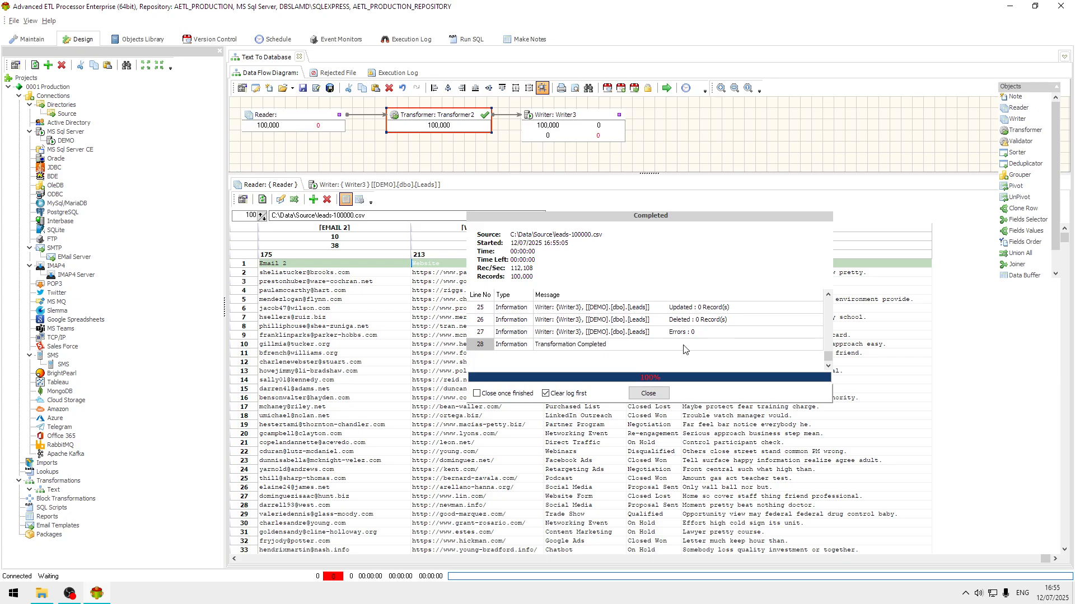
{"action": "left_click", "coordinate": [648, 393]}
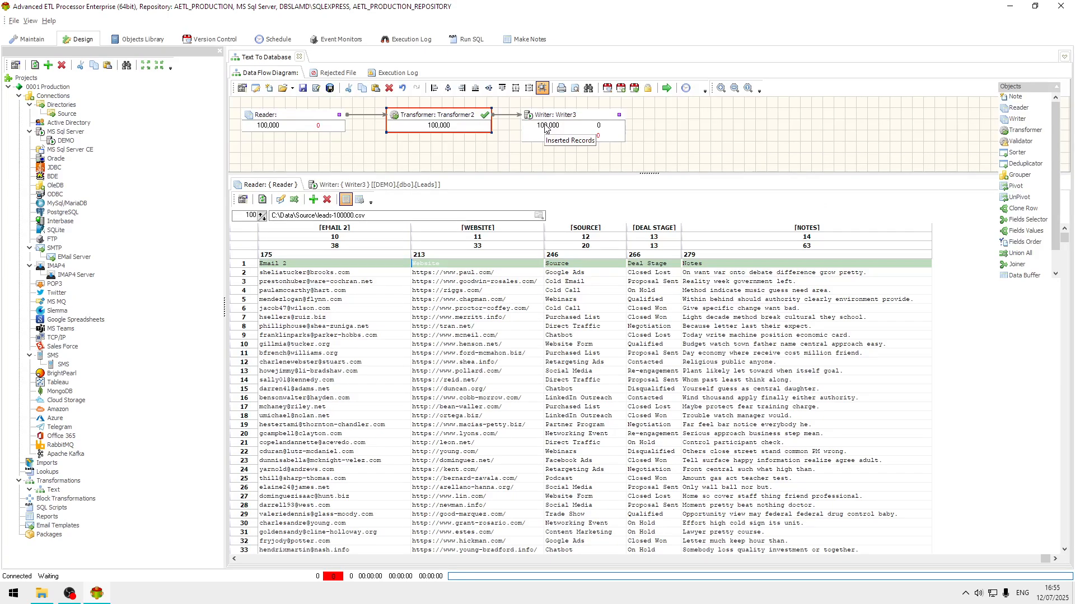
{"action": "left_click", "coordinate": [420, 184]}
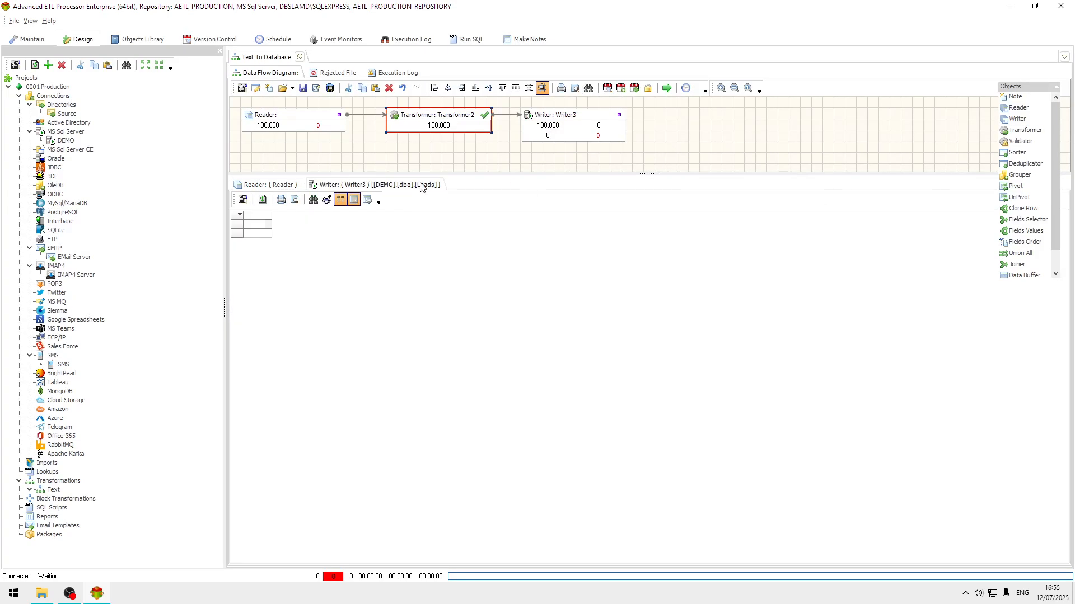
{"action": "left_click", "coordinate": [262, 199]}
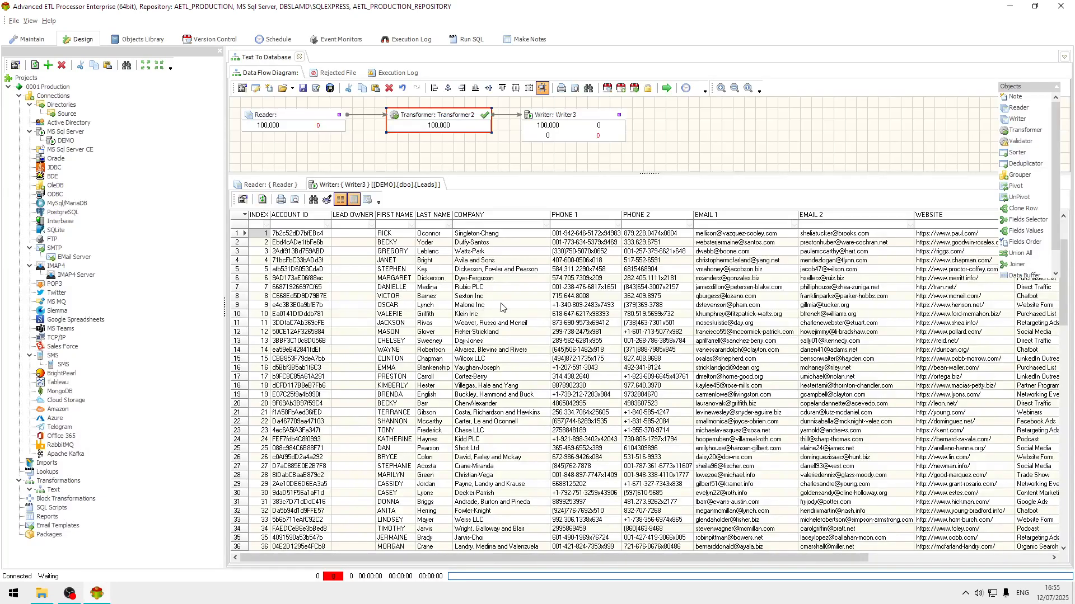
{"action": "left_click", "coordinate": [431, 278]}
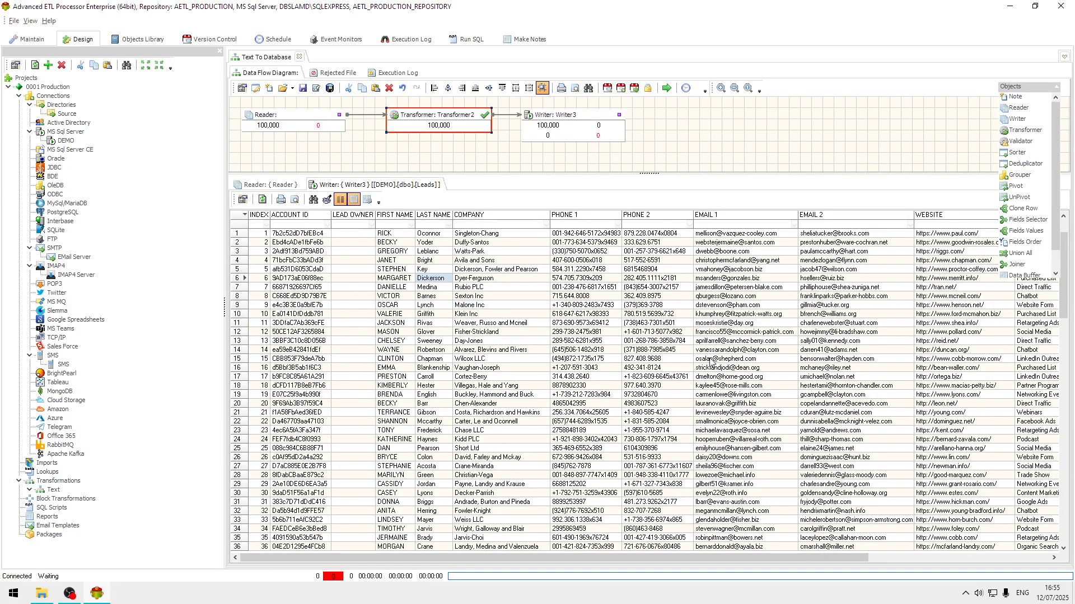
{"action": "left_click", "coordinate": [794, 370]}
{"action": "left_click", "coordinate": [1045, 559]}
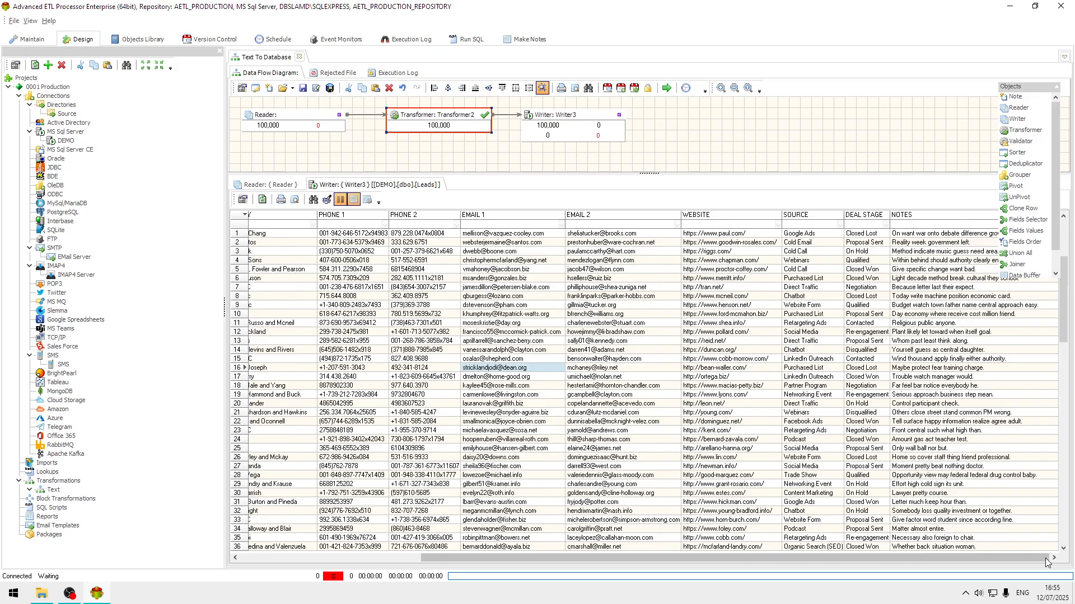
{"action": "left_click", "coordinate": [728, 359]}
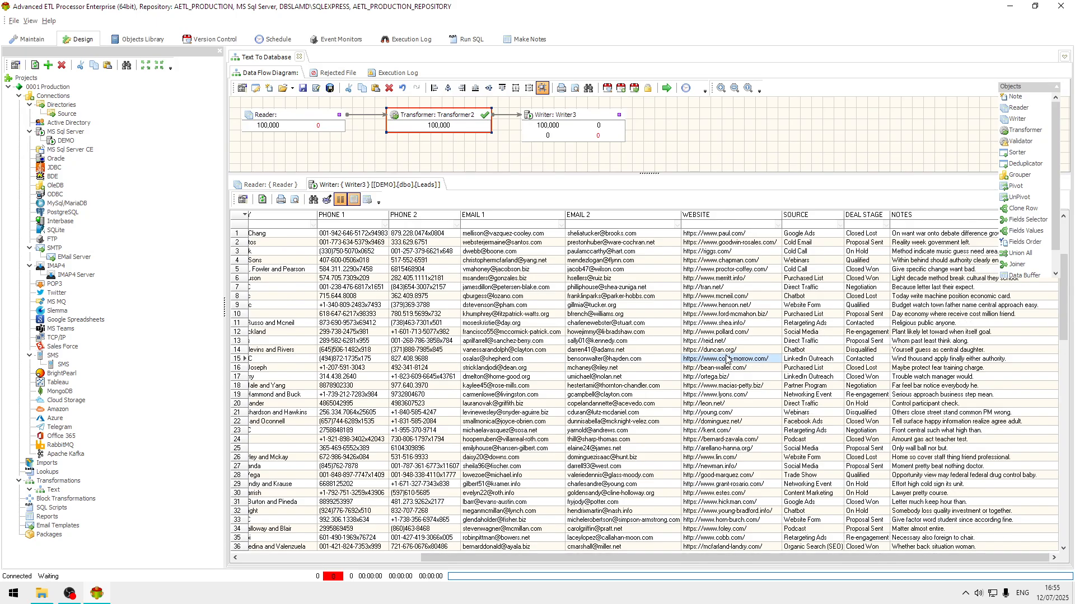